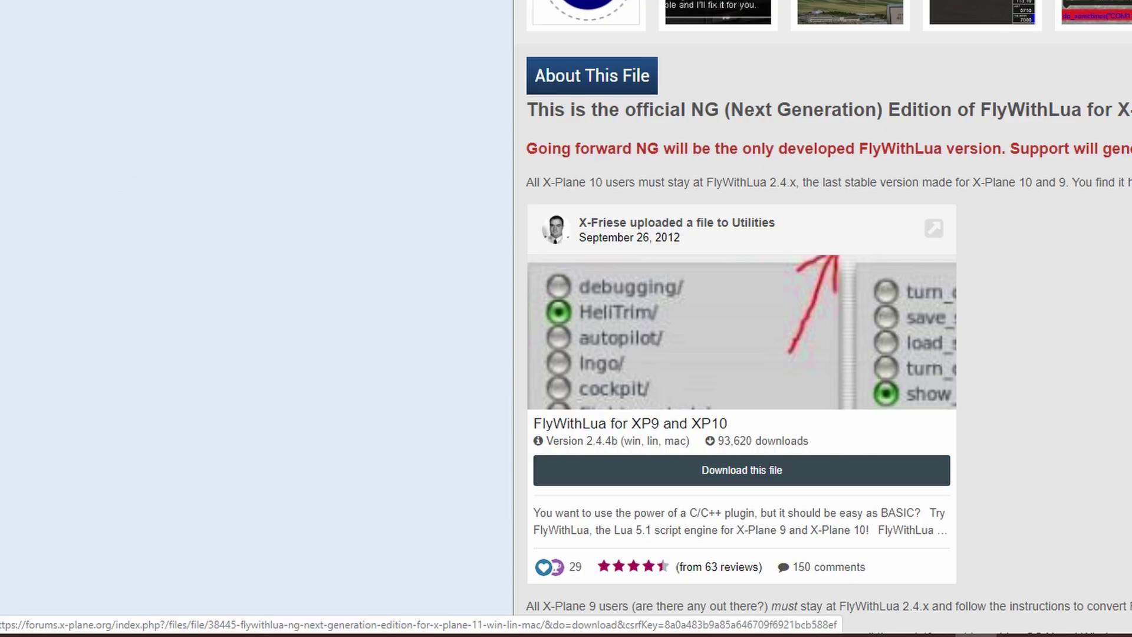
# Download the FlyWithLua NG 2.7.22 zip file from its X-Plane.org page.
pyautogui.click(1055, 422)
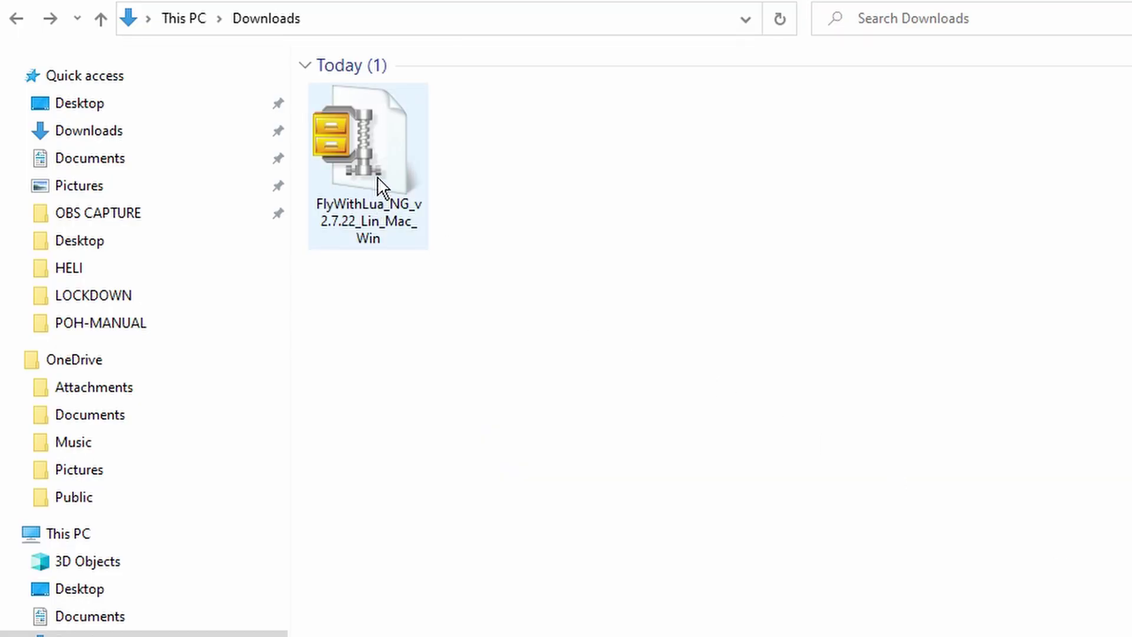
# Unzip the FlyWithLua zip into Downloads with WinZip and copy the extracted FlyWithLua folder.
pyautogui.rightClick(378, 177)
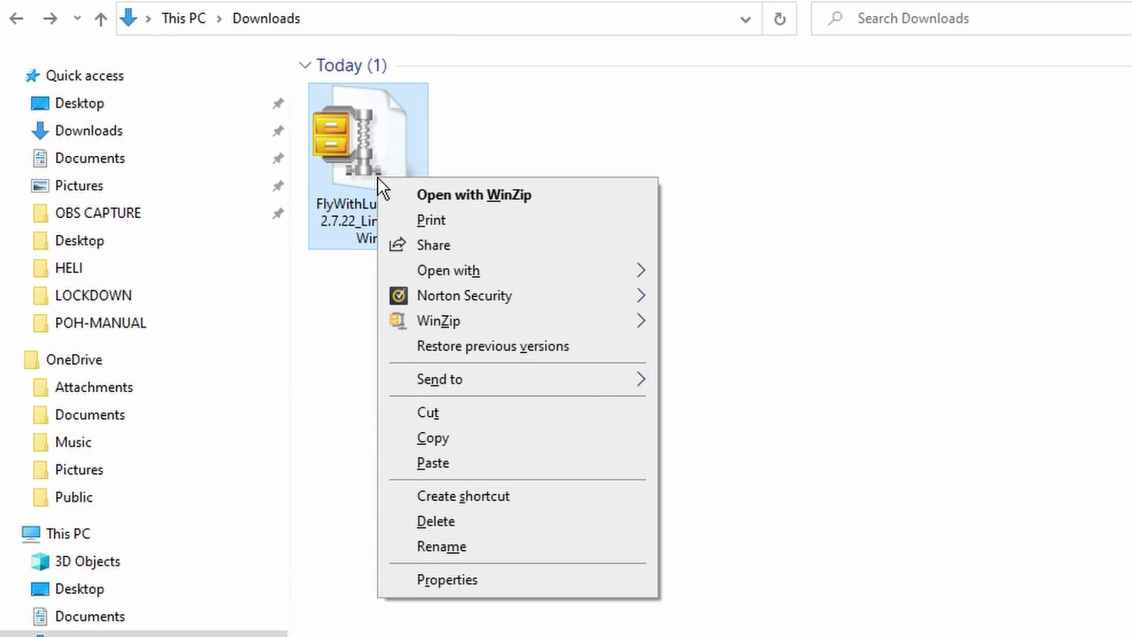
pyautogui.moveTo(436, 273)
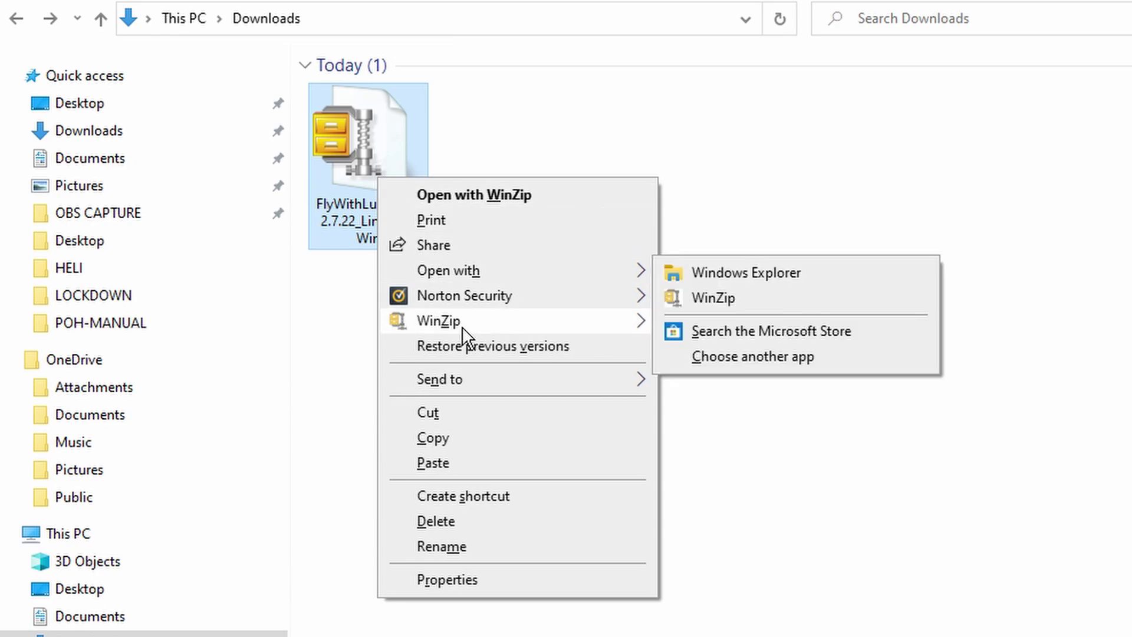
pyautogui.moveTo(461, 327)
pyautogui.click(740, 355)
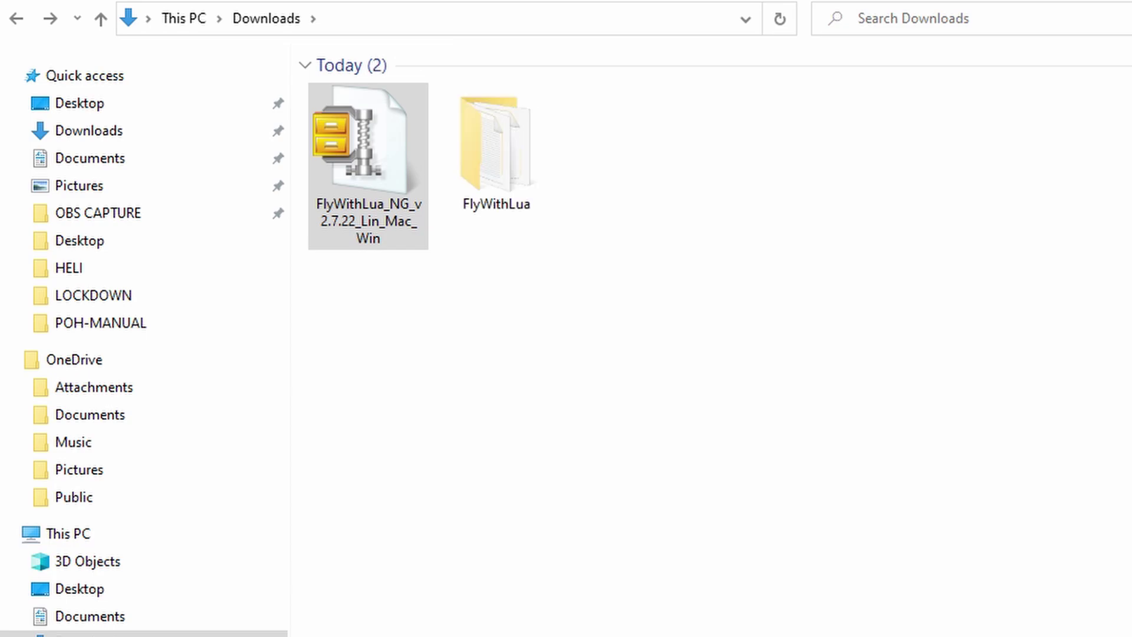
pyautogui.rightClick(483, 155)
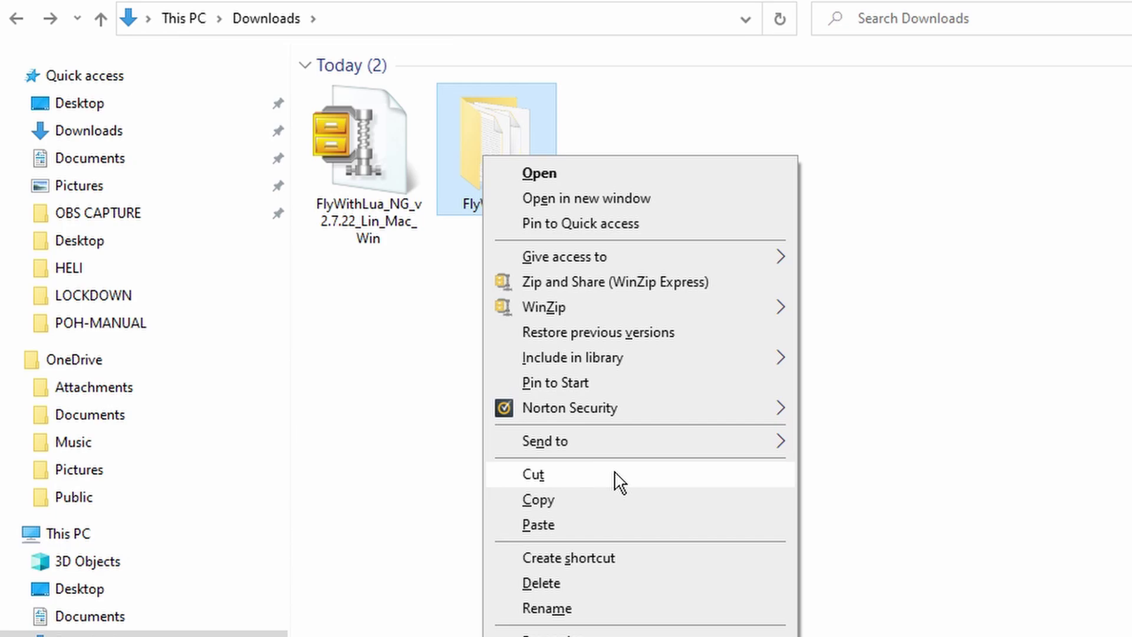
pyautogui.click(614, 493)
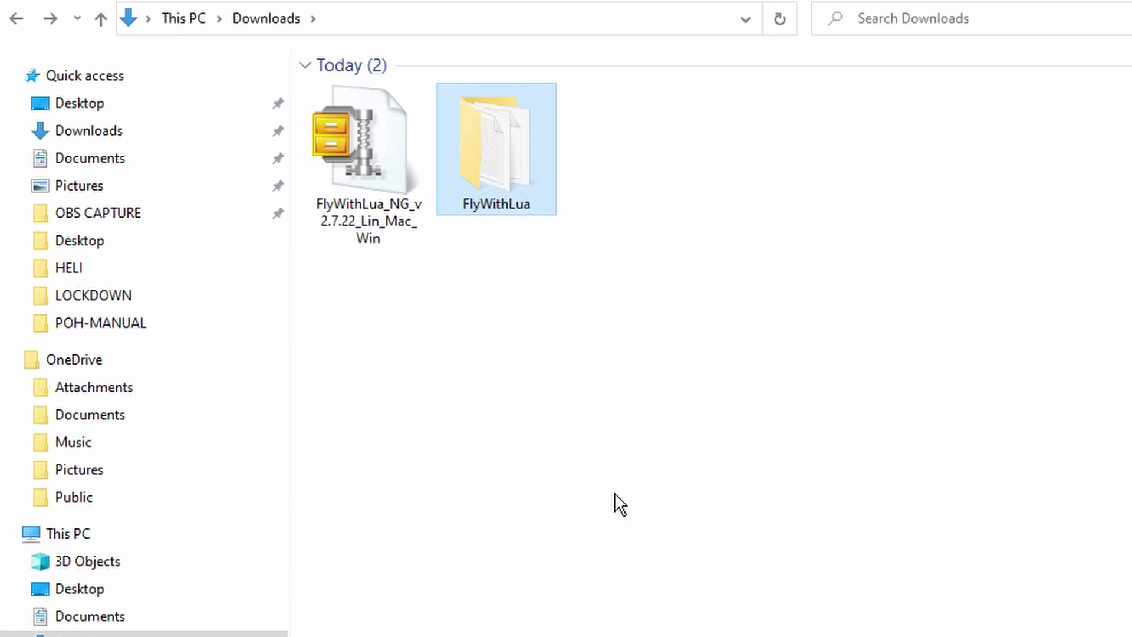
# Paste the FlyWithLua folder into D:\X-Plane 11\Resources\plugins.
pyautogui.click(228, 614)
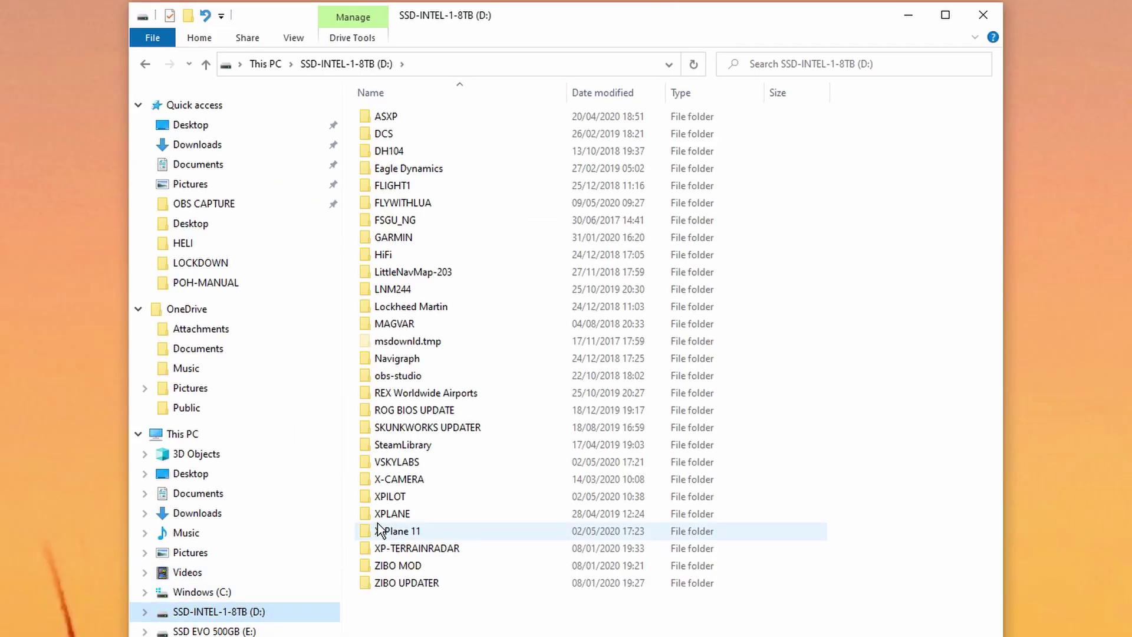
pyautogui.doubleClick(396, 533)
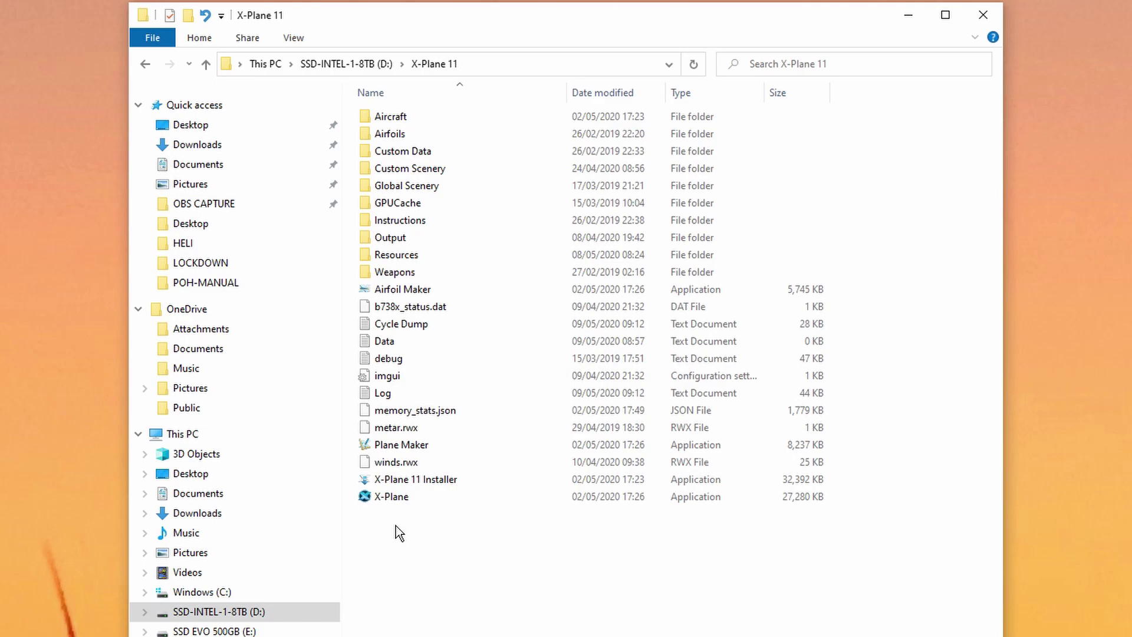
pyautogui.doubleClick(396, 255)
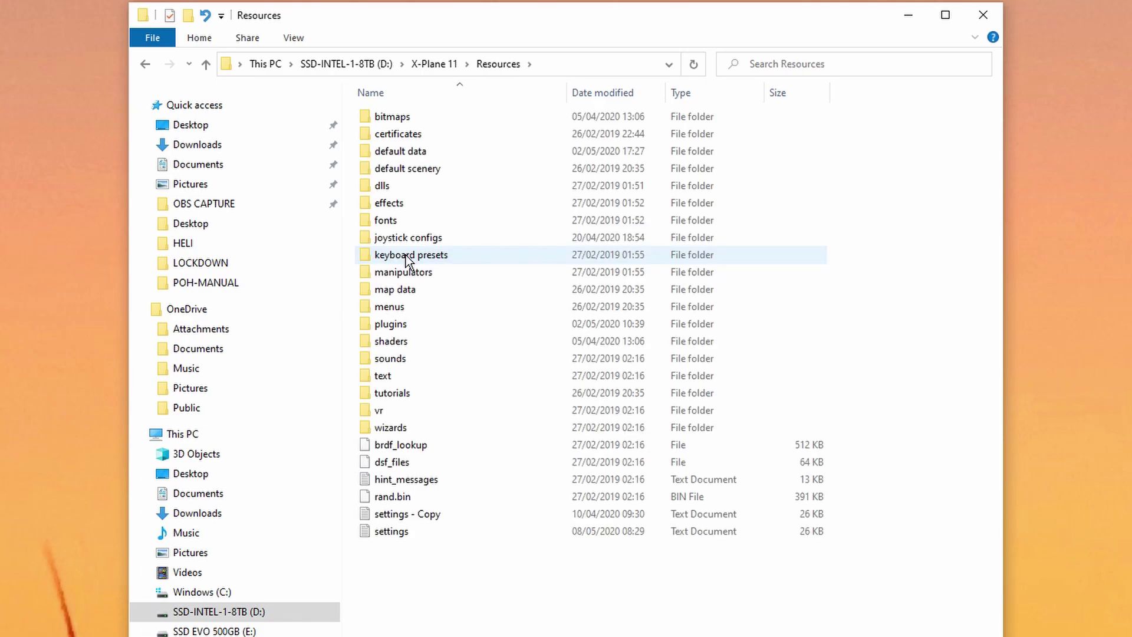
pyautogui.doubleClick(410, 325)
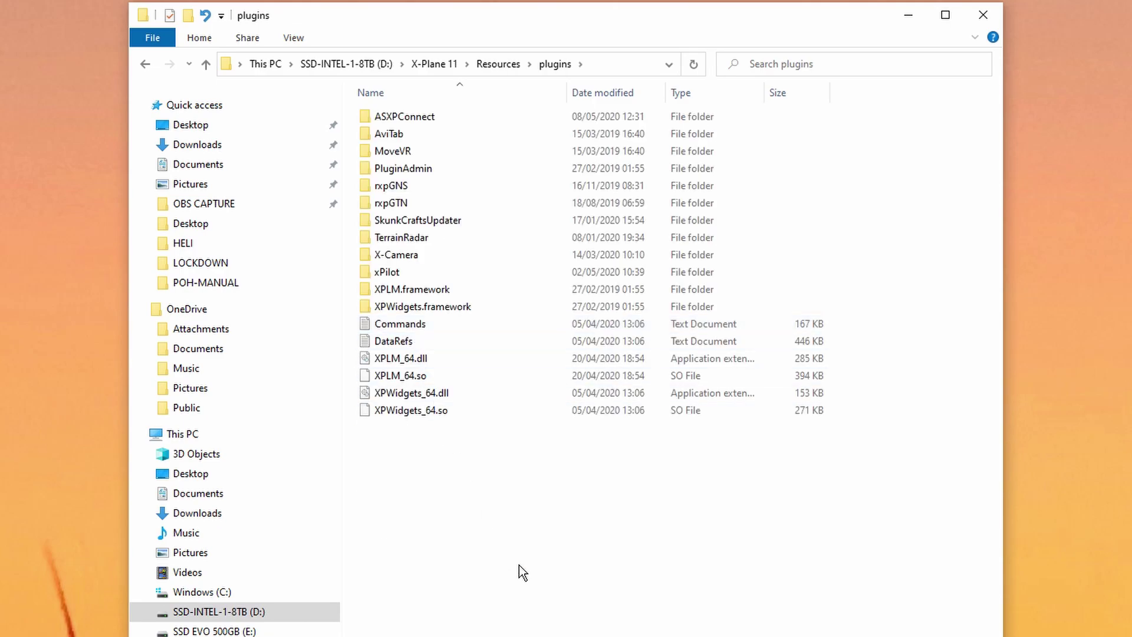
pyautogui.rightClick(539, 455)
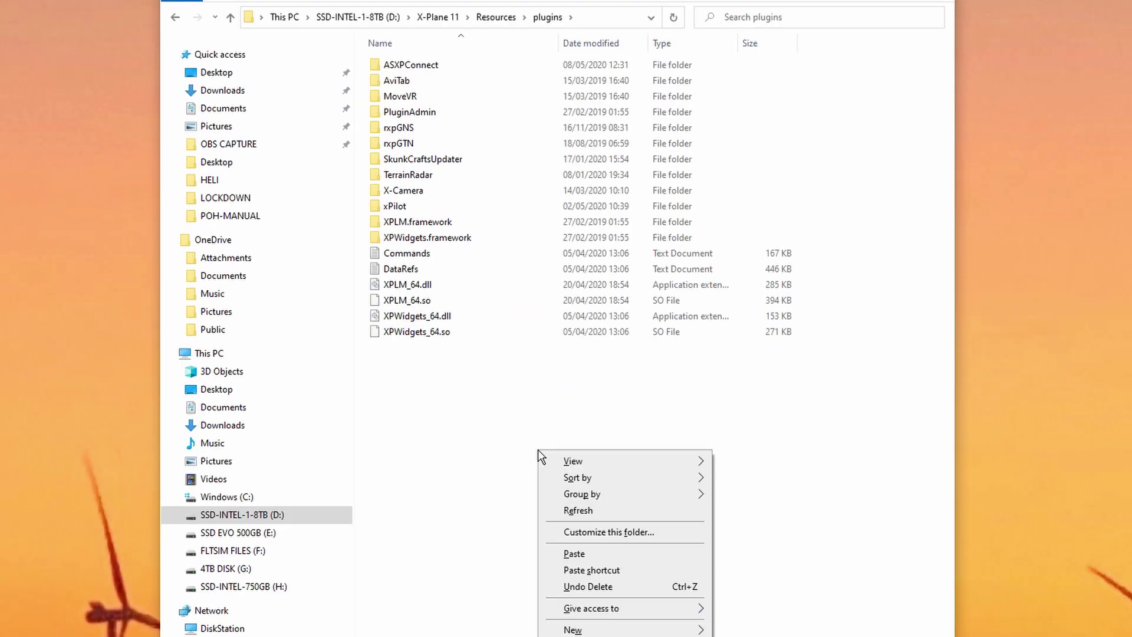
pyautogui.click(575, 554)
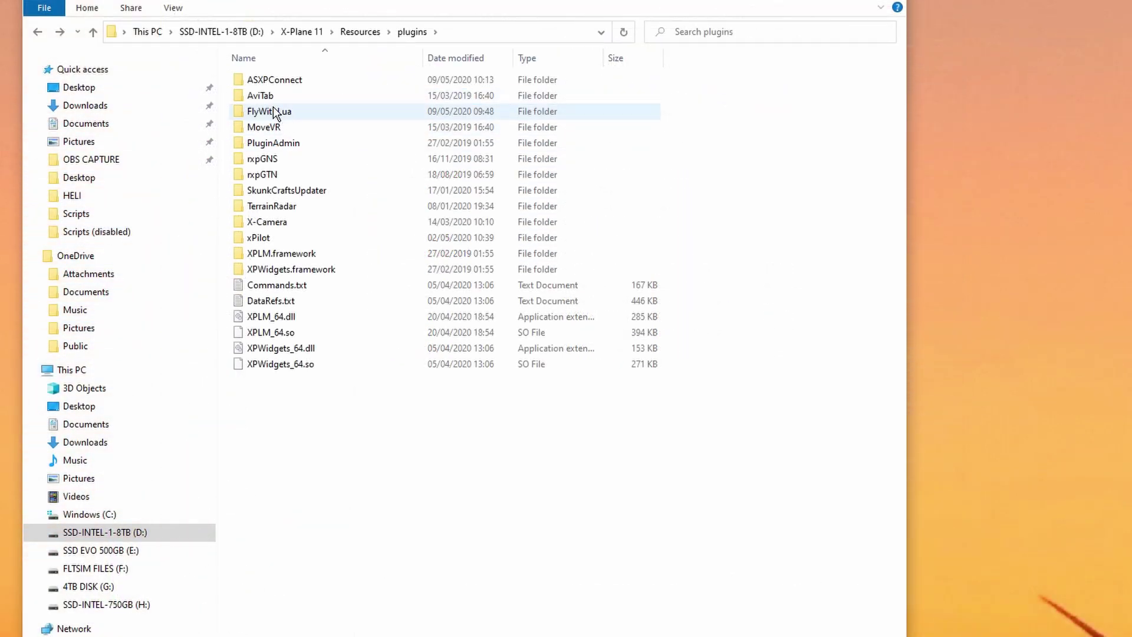
# Open FlyWithLua\Scripts and delete the sample 'please read the manual.lua' script.
pyautogui.doubleClick(274, 112)
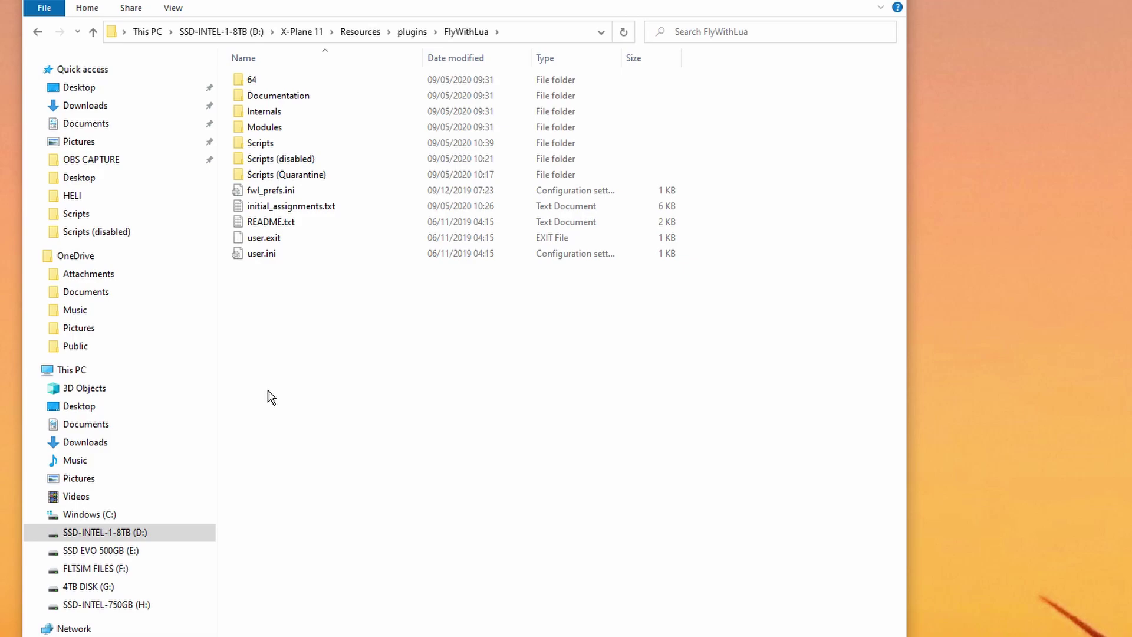
pyautogui.click(275, 146)
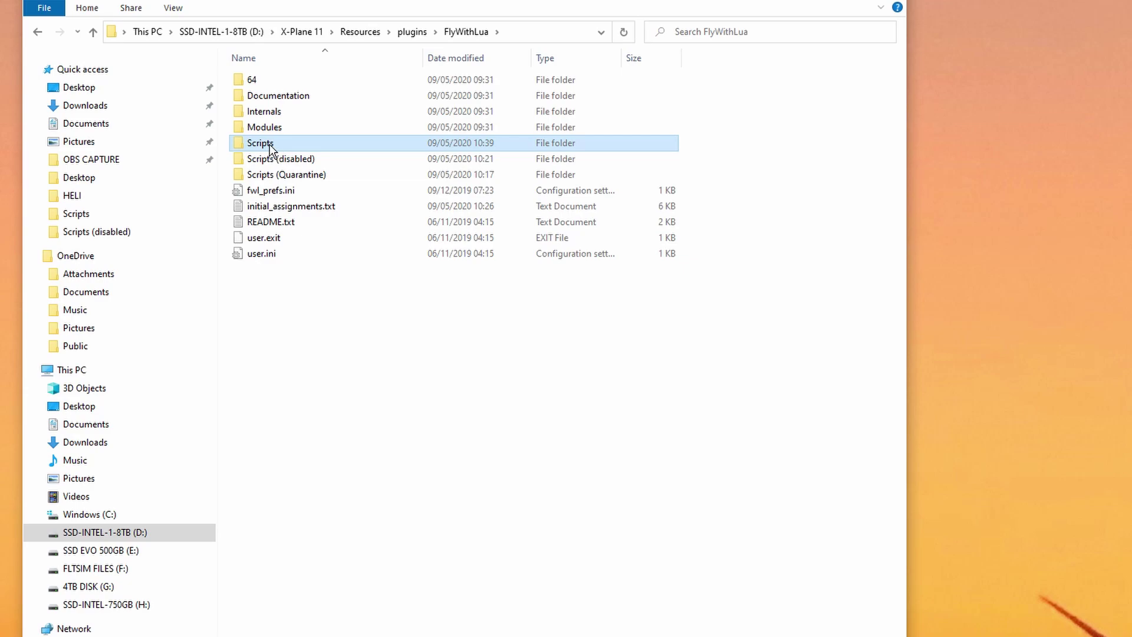
pyautogui.doubleClick(261, 148)
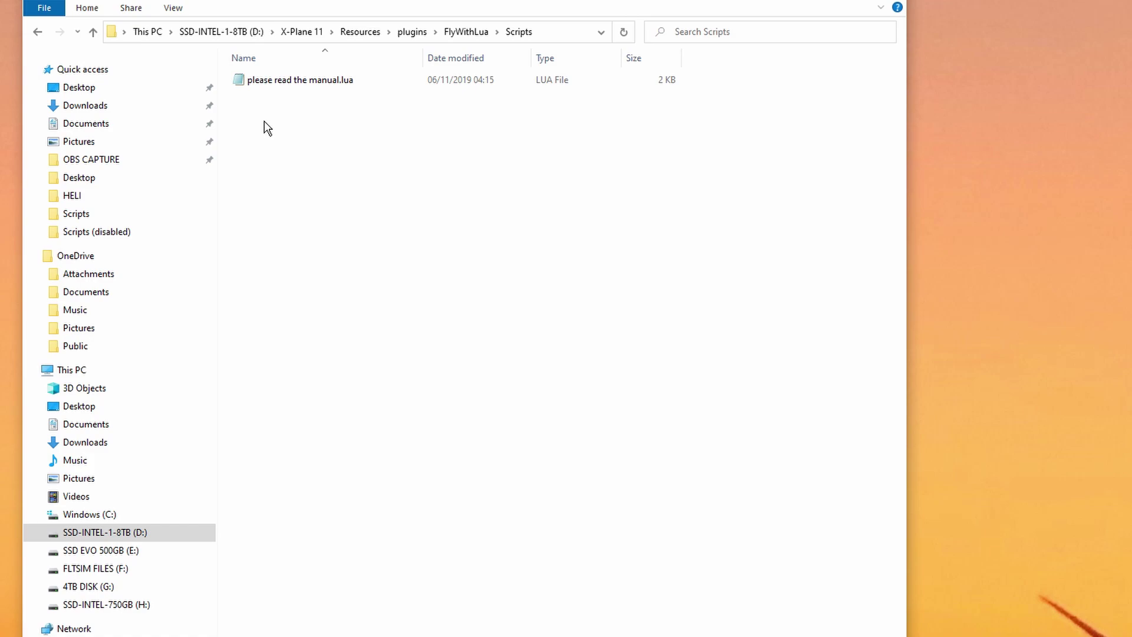
pyautogui.rightClick(271, 83)
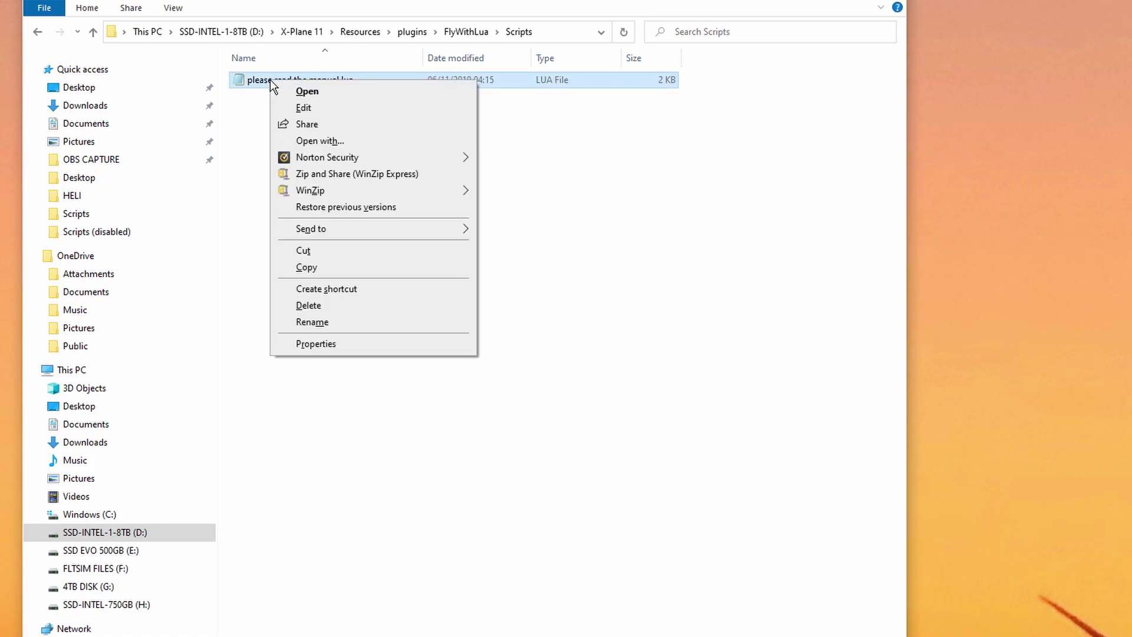
pyautogui.click(299, 306)
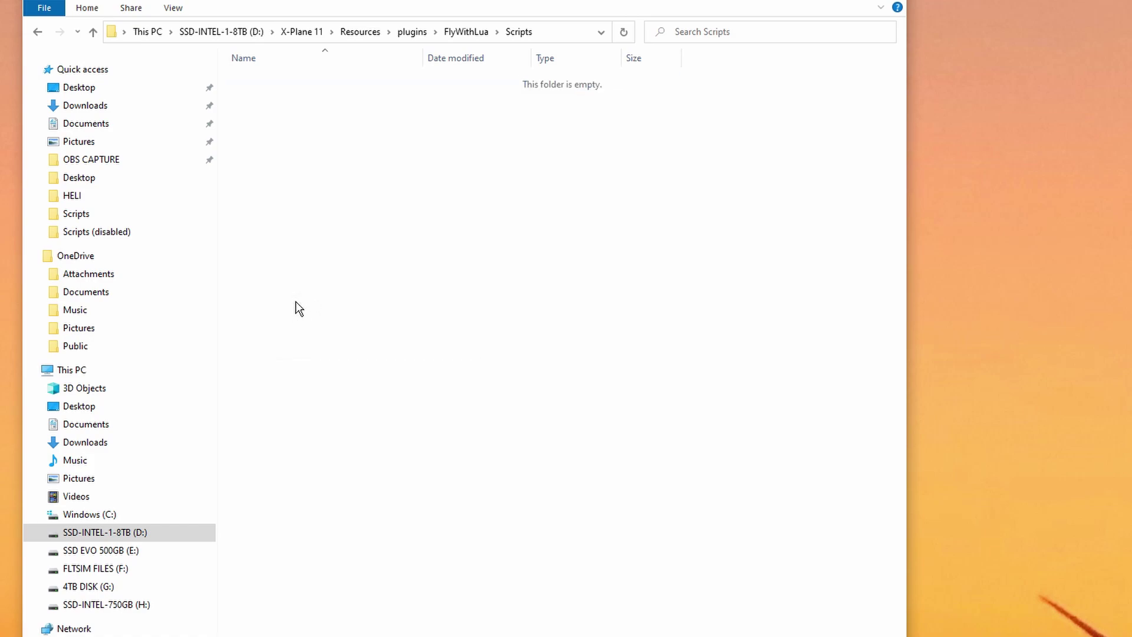
# Create a new text document named Cloudshadowfix.txt in Scripts and open it in Notepad.
pyautogui.rightClick(312, 139)
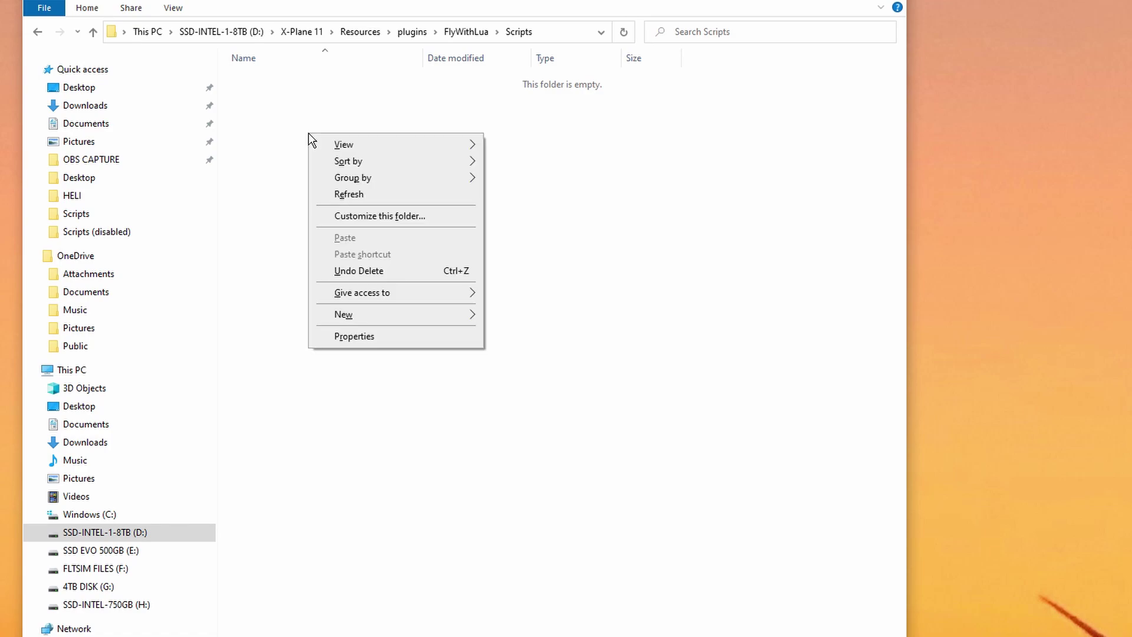
pyautogui.moveTo(367, 318)
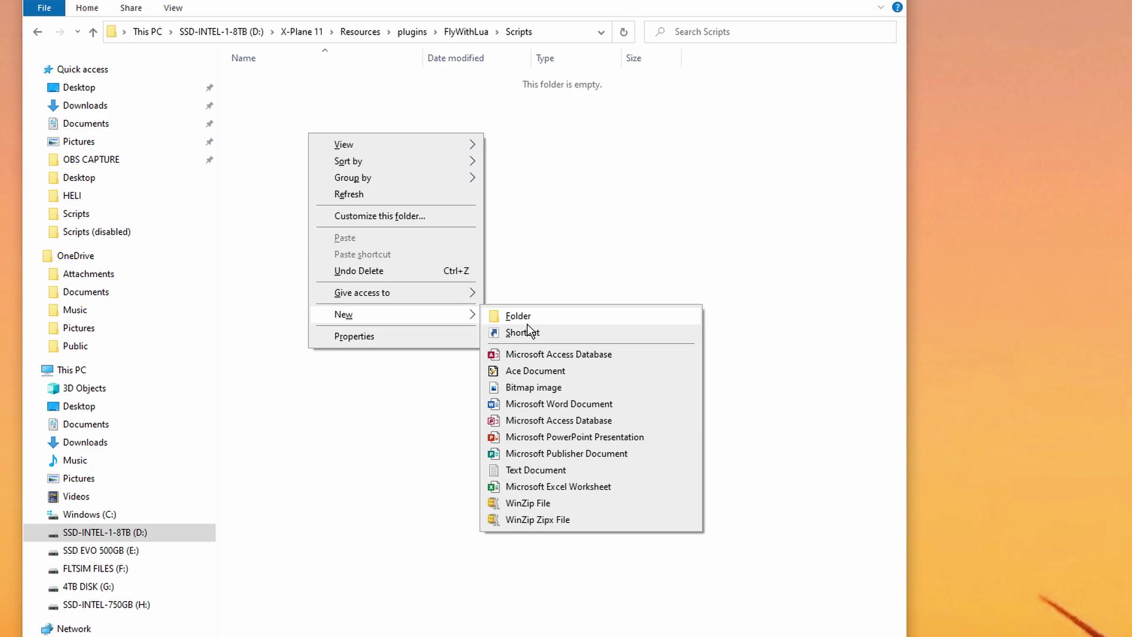
pyautogui.click(535, 470)
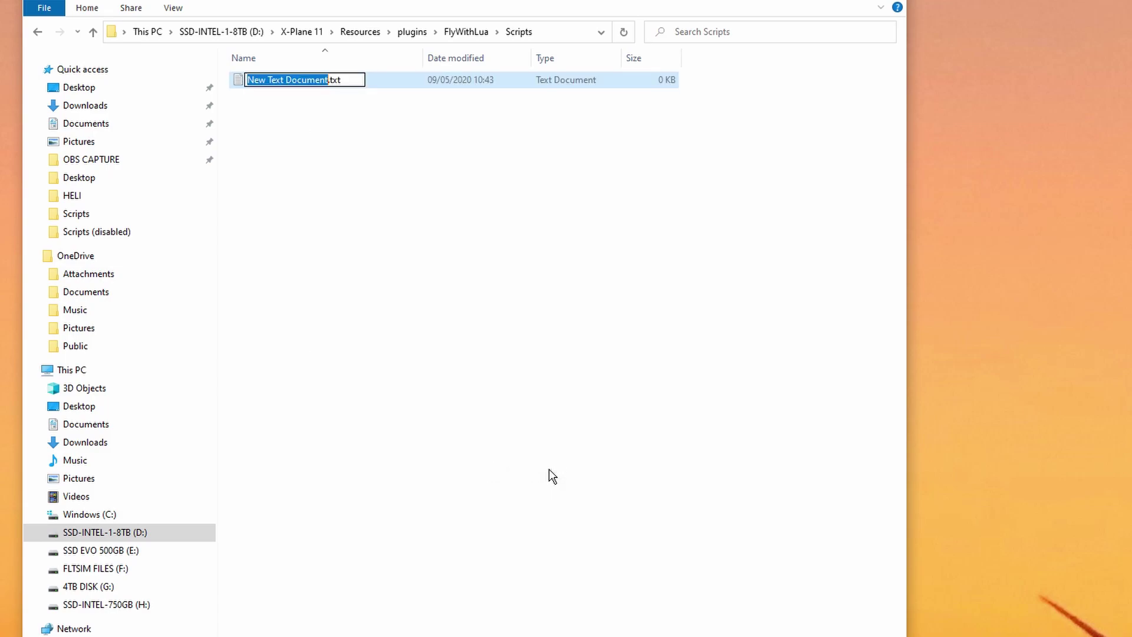
pyautogui.write('Cloud')
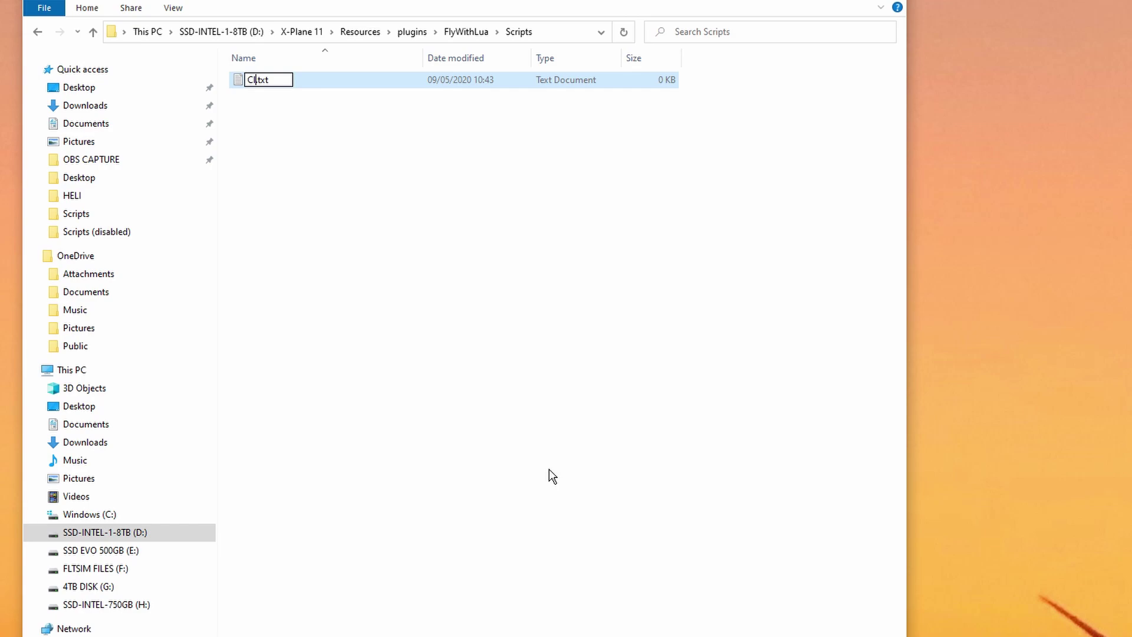
pyautogui.write('shadow')
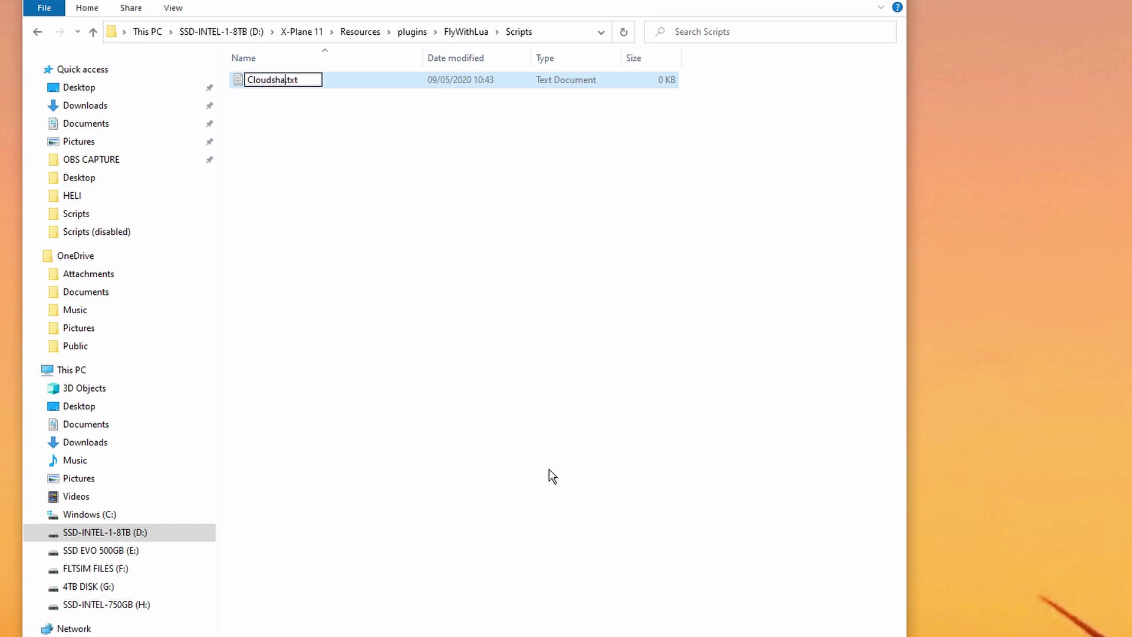
pyautogui.write('fix')
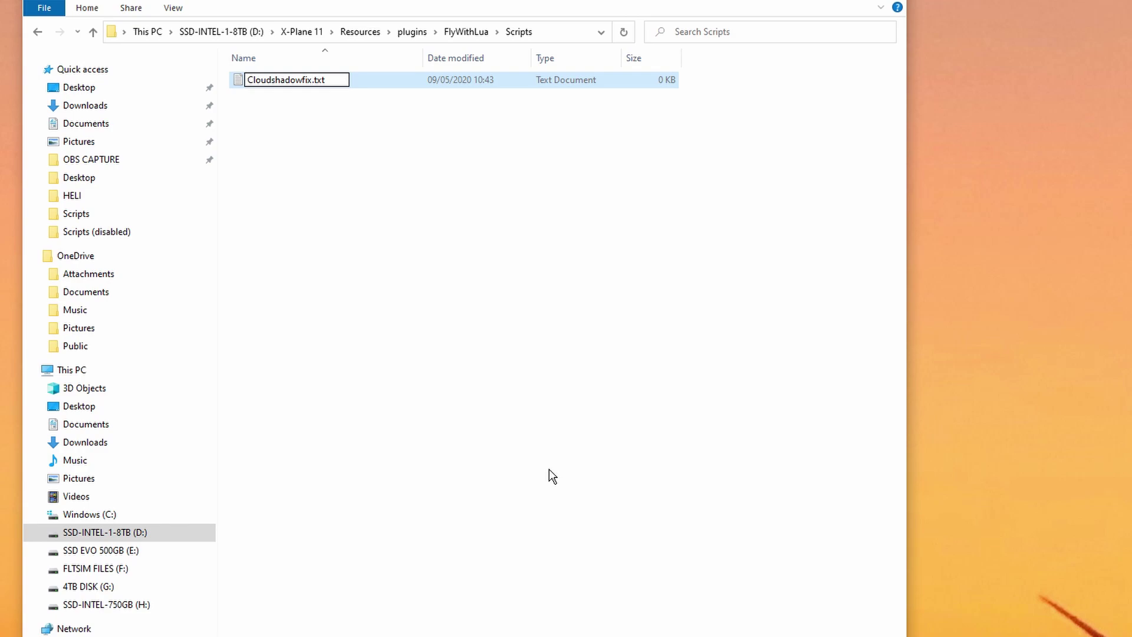
pyautogui.press('Return')
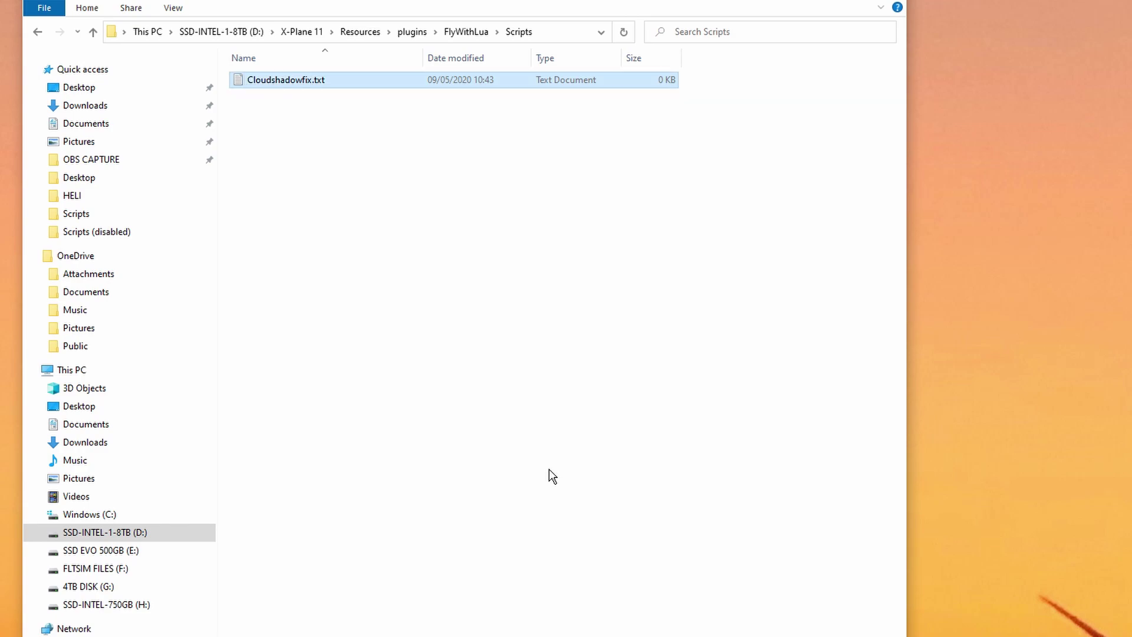
pyautogui.doubleClick(256, 82)
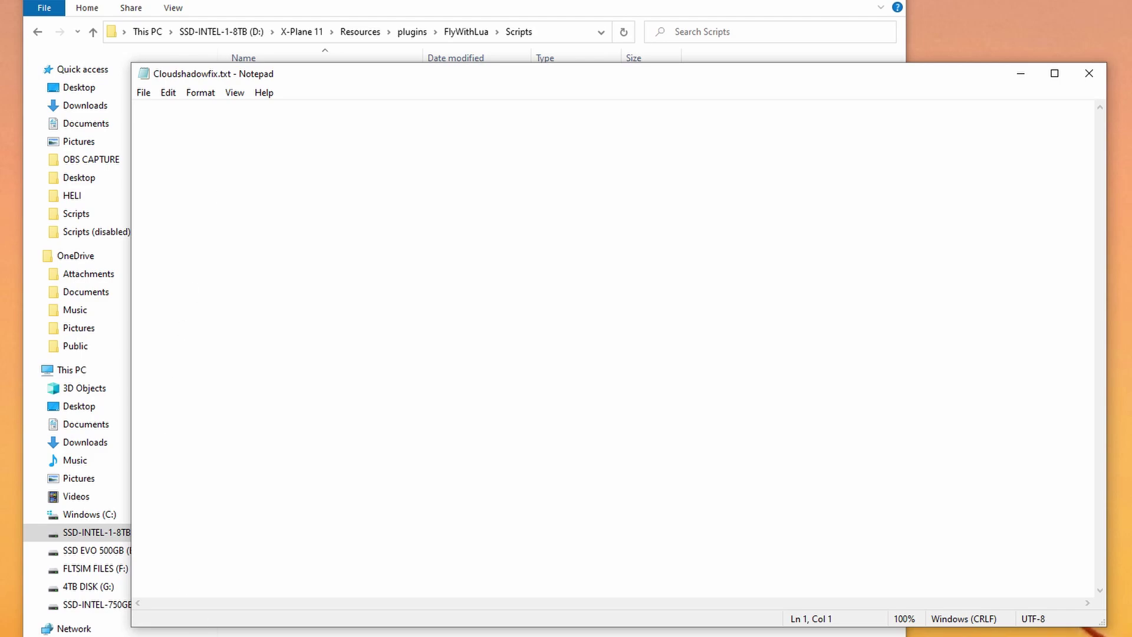
# Copy the set( "sim/private/controls/clouds/limit_far", 0.1) line from Word into Cloudshadowfix.txt.
pyautogui.hotkey('alt', 'Tab')
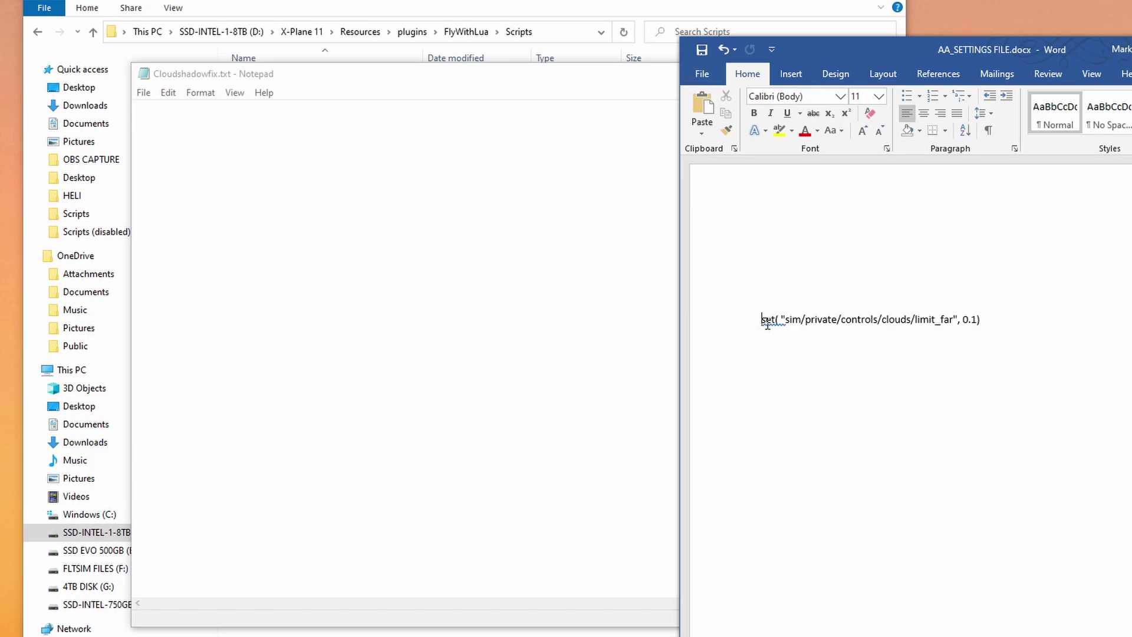
pyautogui.moveTo(762, 319); pyautogui.dragTo(1002, 320)
pyautogui.hotkey('ctrl', 'c')
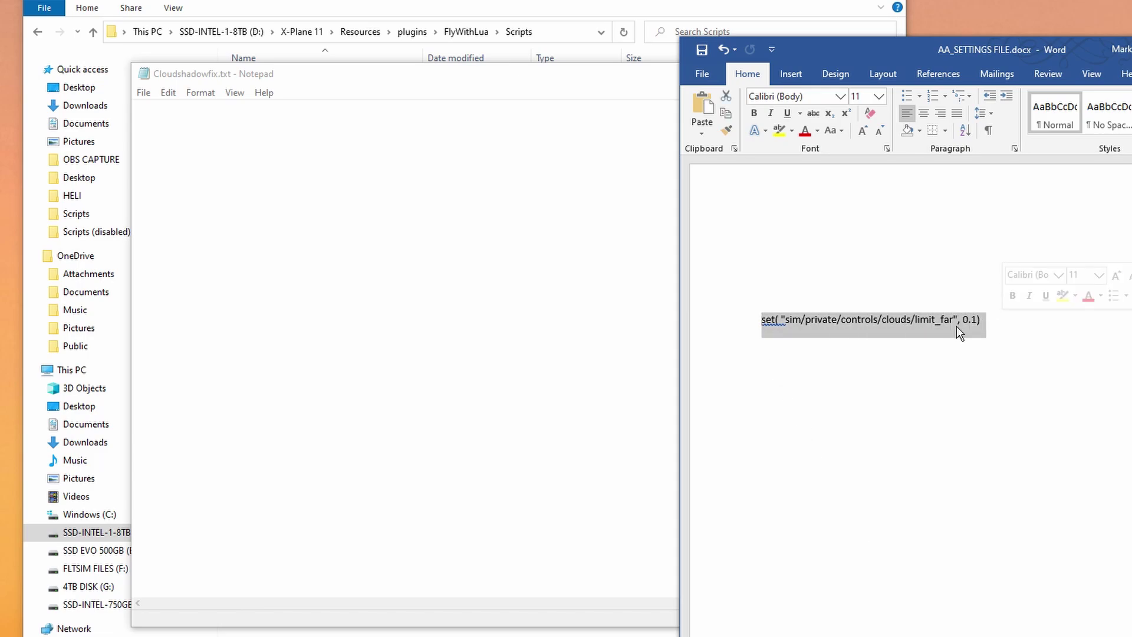
pyautogui.rightClick(929, 323)
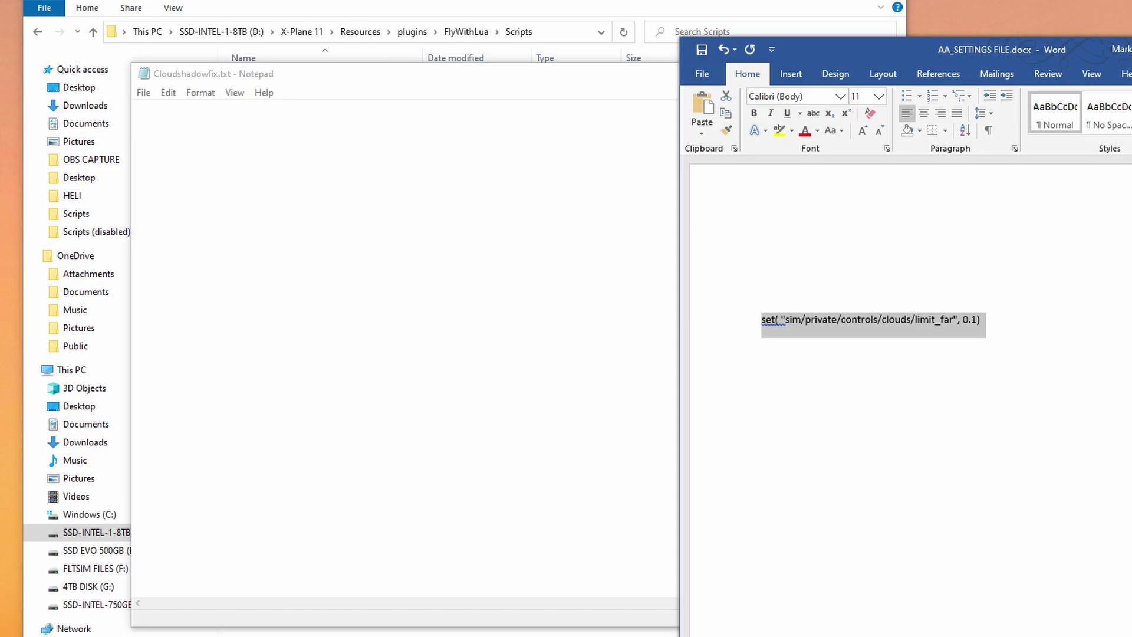
pyautogui.click(543, 157)
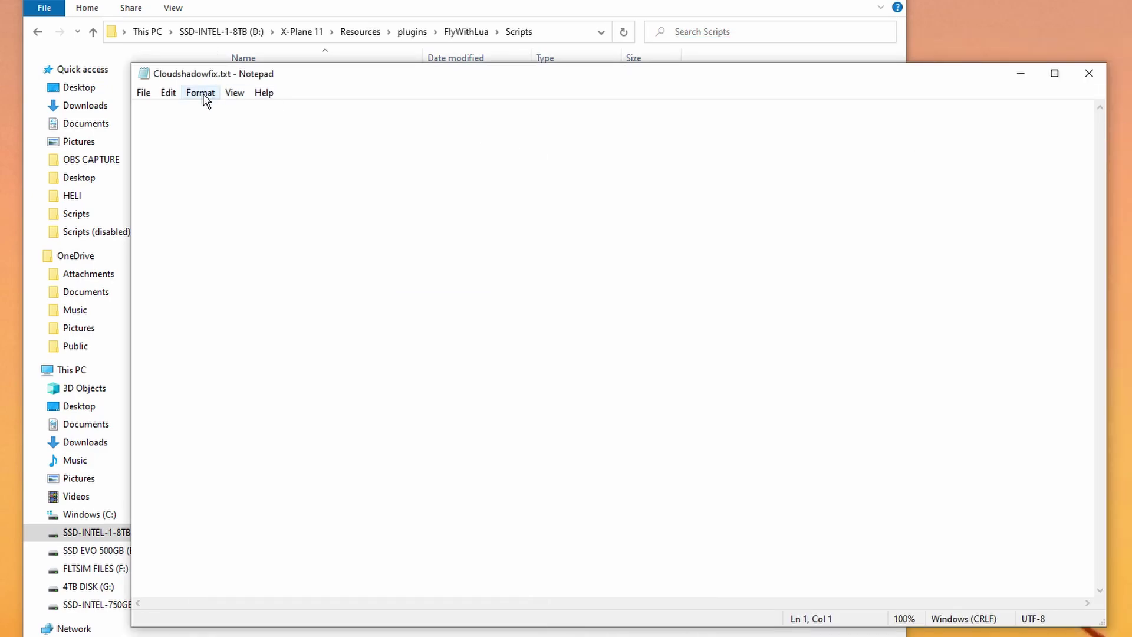
pyautogui.rightClick(199, 106)
pyautogui.click(237, 171)
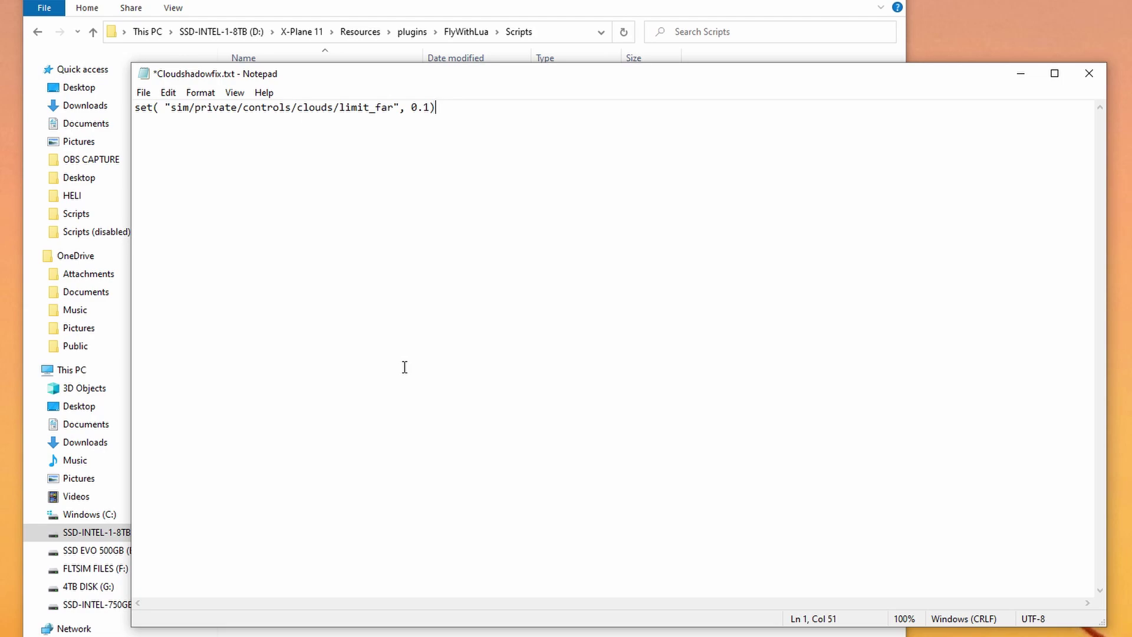
# Save Cloudshadowfix.txt and close Notepad.
pyautogui.click(144, 92)
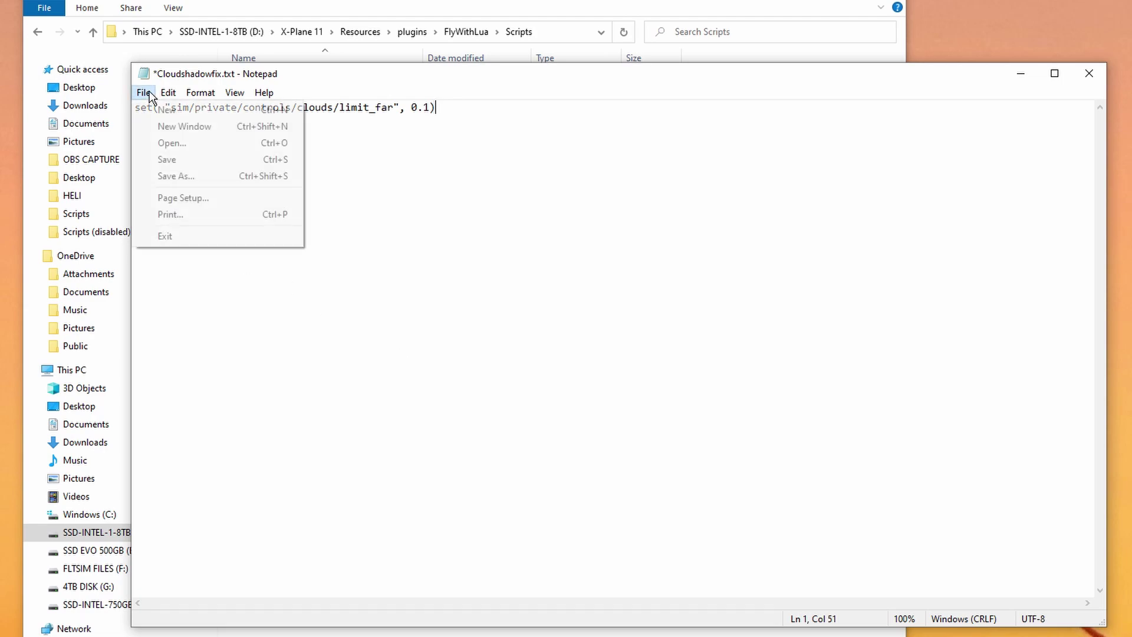
pyautogui.click(168, 161)
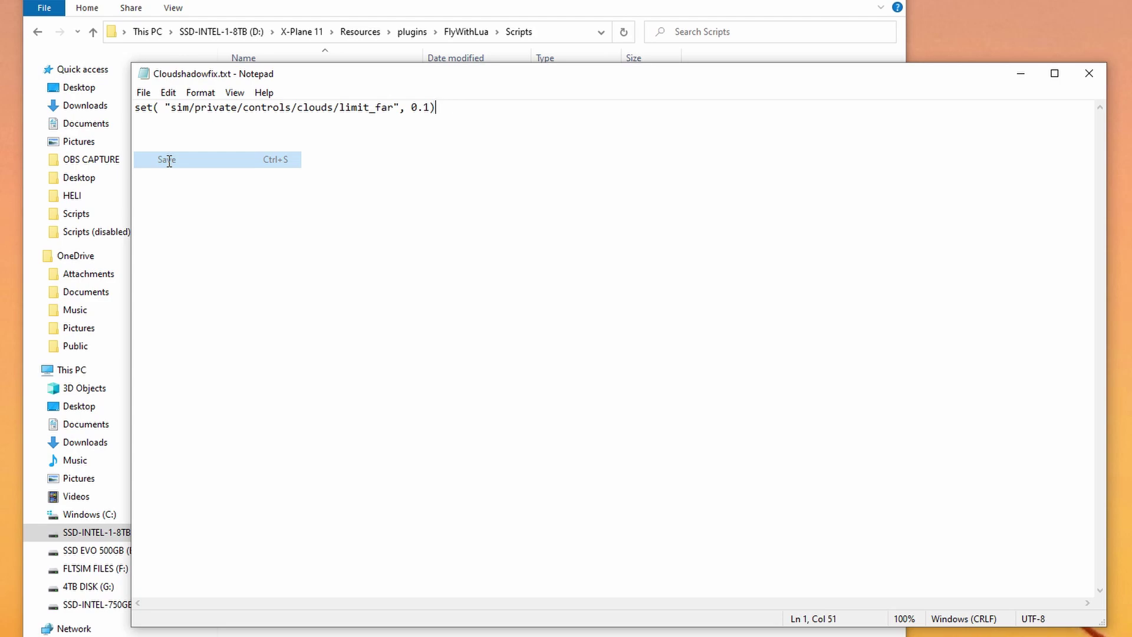
pyautogui.click(1091, 73)
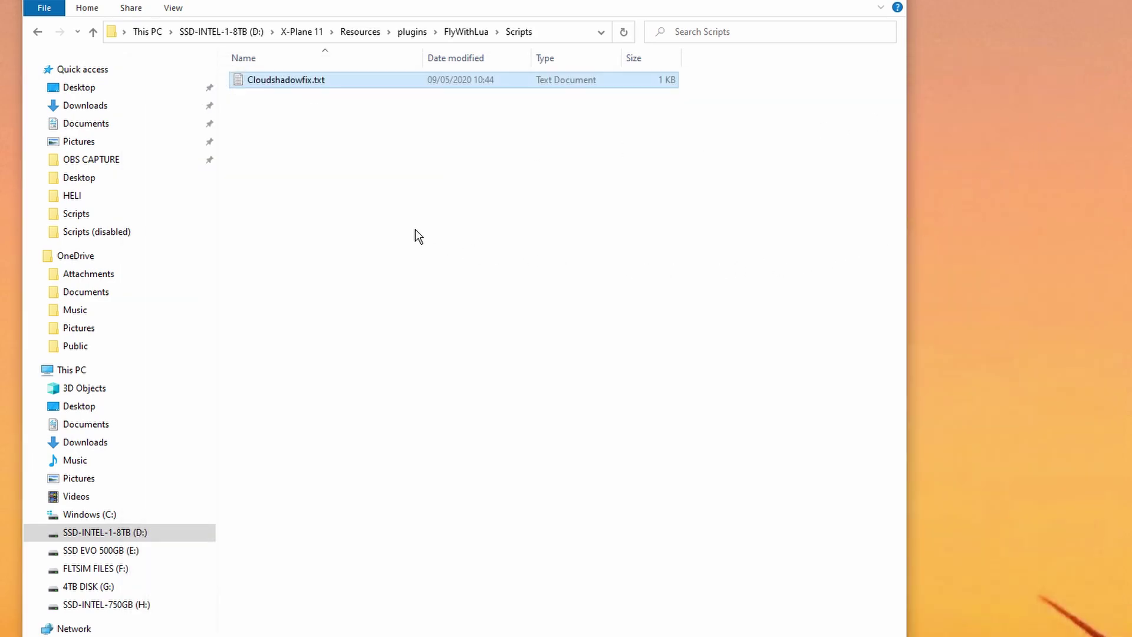
pyautogui.click(173, 9)
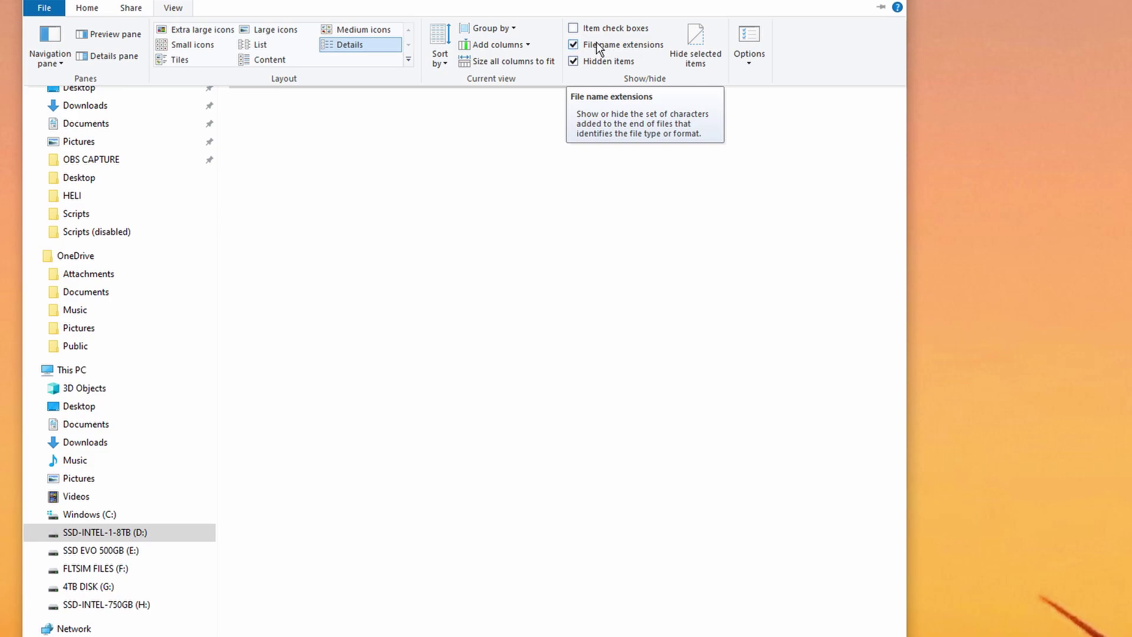
# Show file name extensions and rename Cloudshadowfix.txt to Cloudshadowfix.lua, confirming the change.
pyautogui.click(452, 200)
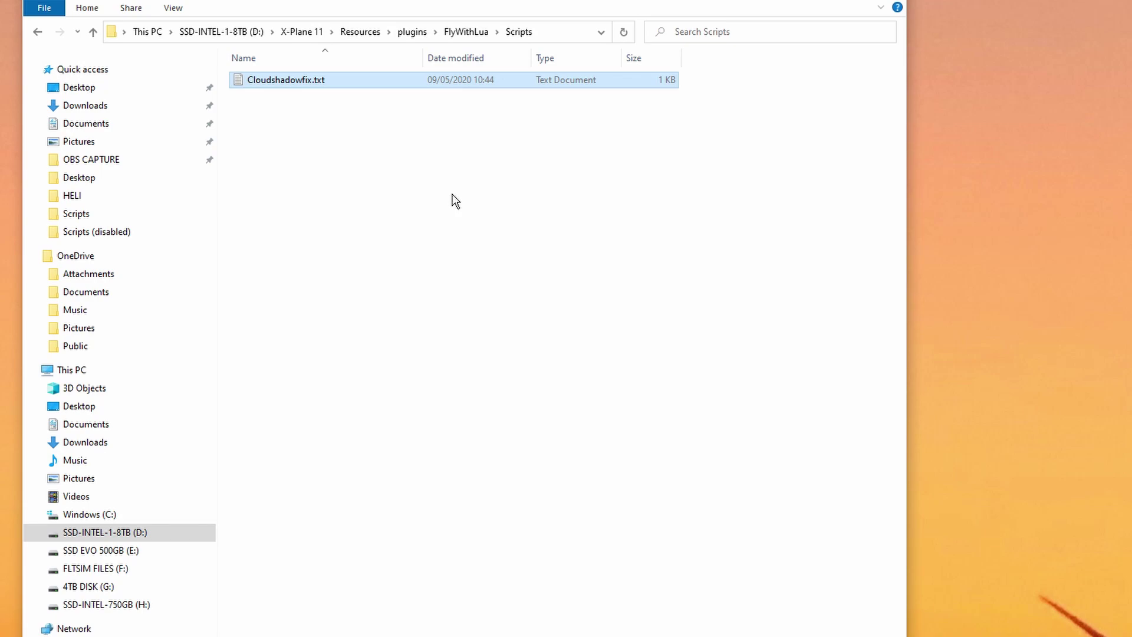
pyautogui.rightClick(290, 81)
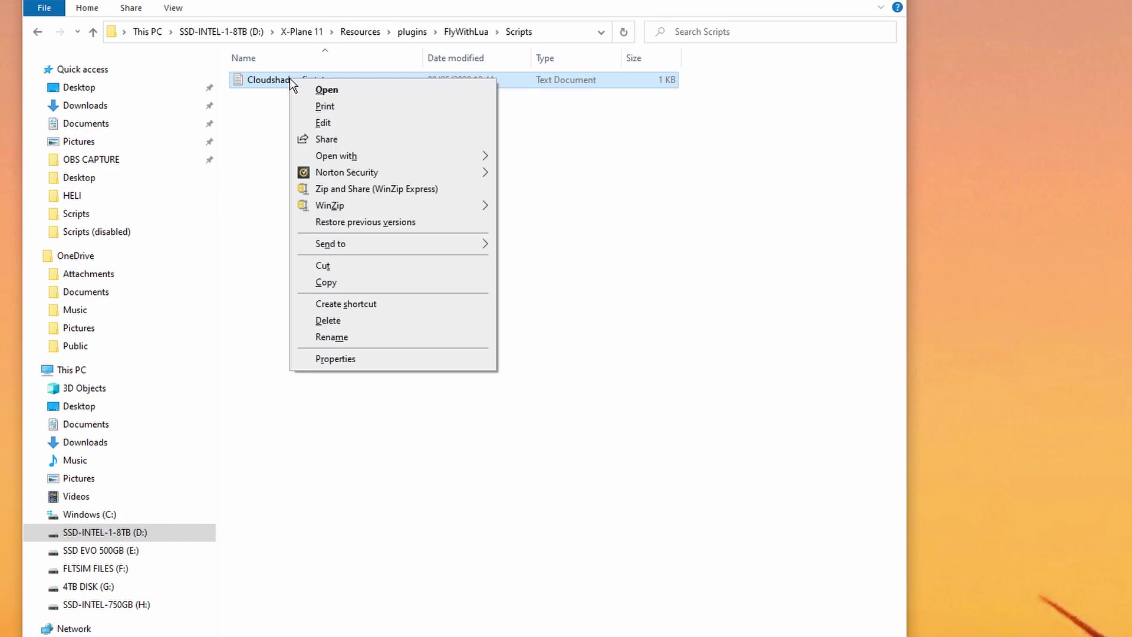
pyautogui.click(332, 336)
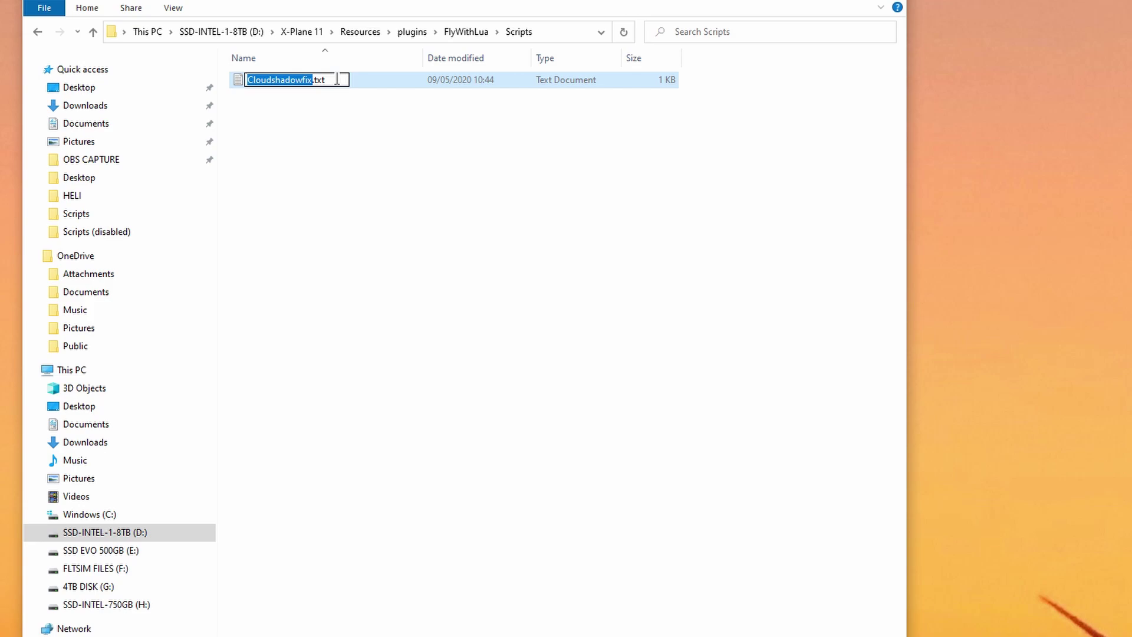
pyautogui.click(336, 79)
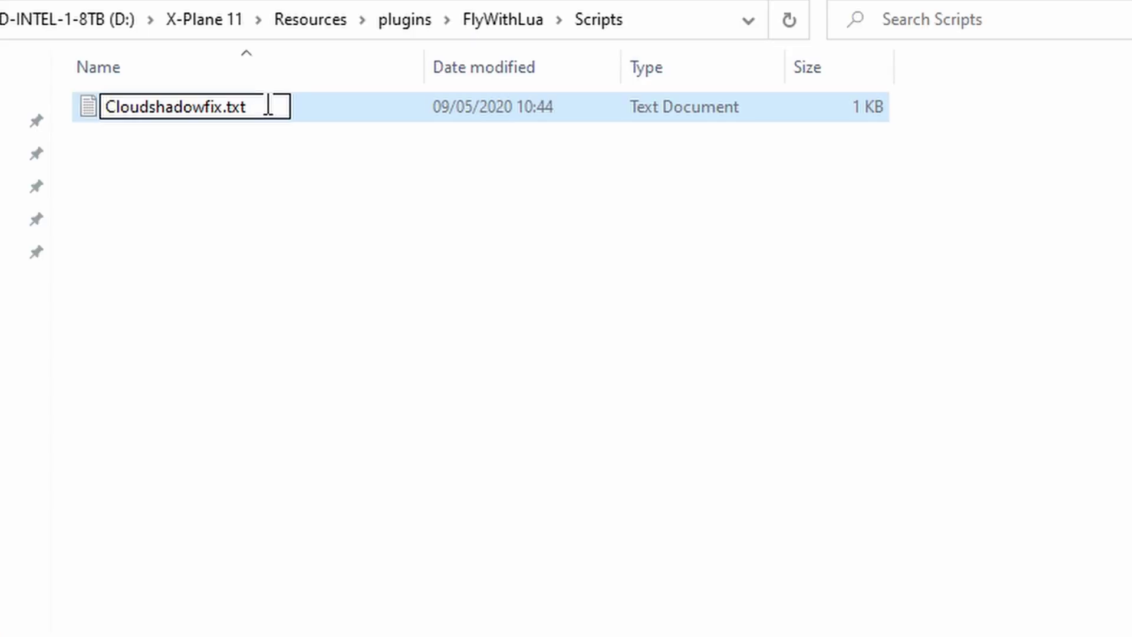
pyautogui.press('BackSpace')
pyautogui.press('BackSpace')
pyautogui.press('BackSpace')
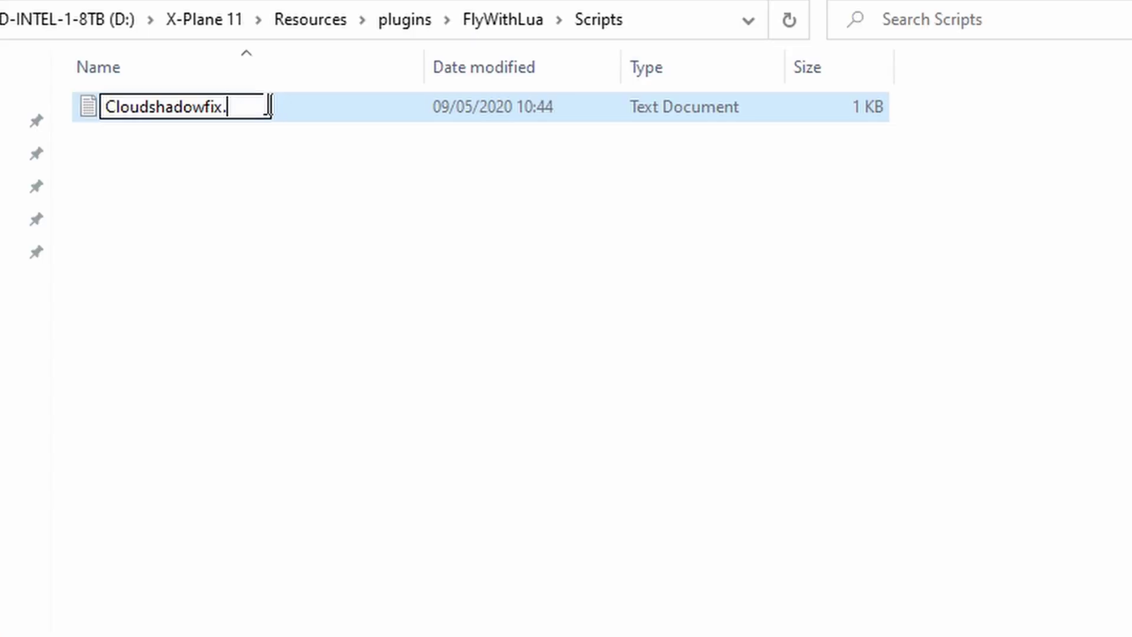
pyautogui.write('lua')
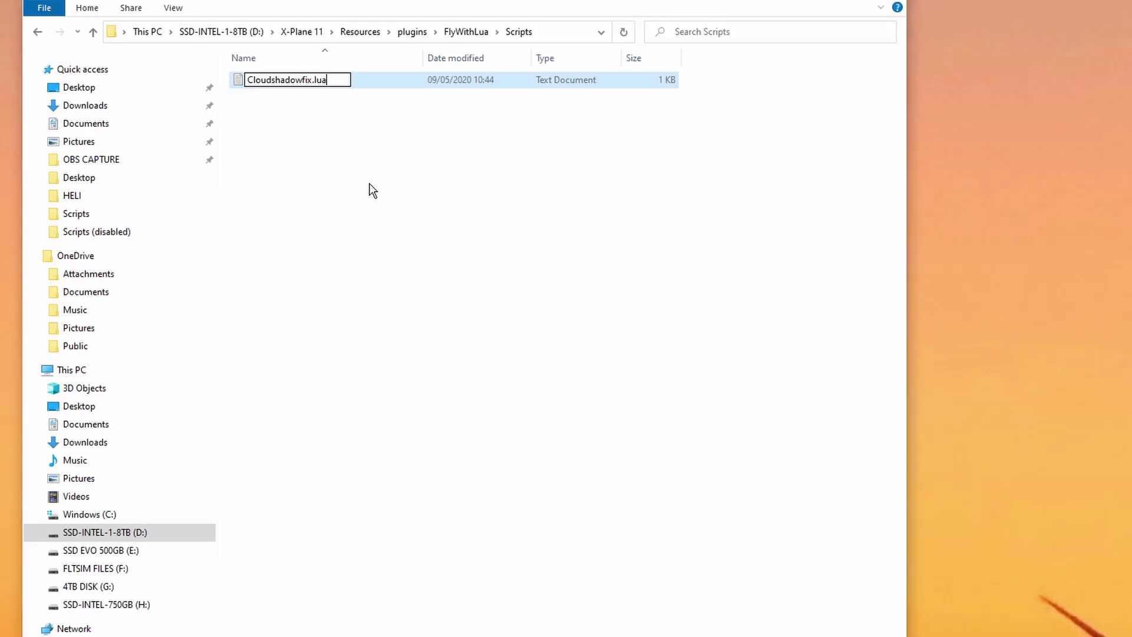
pyautogui.press('Return')
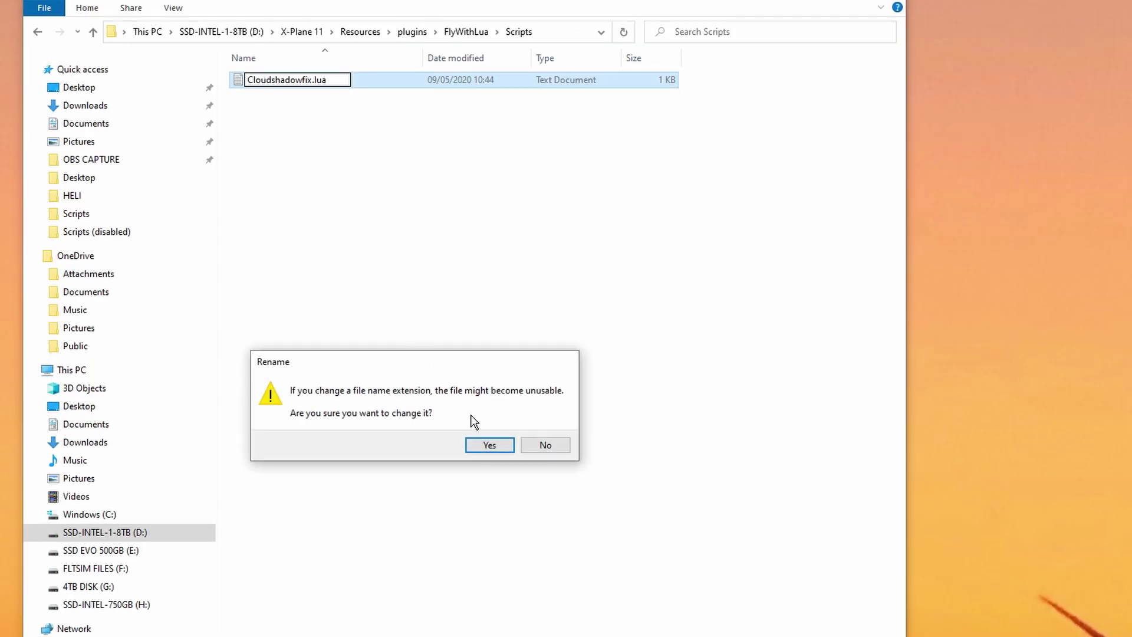
pyautogui.click(480, 450)
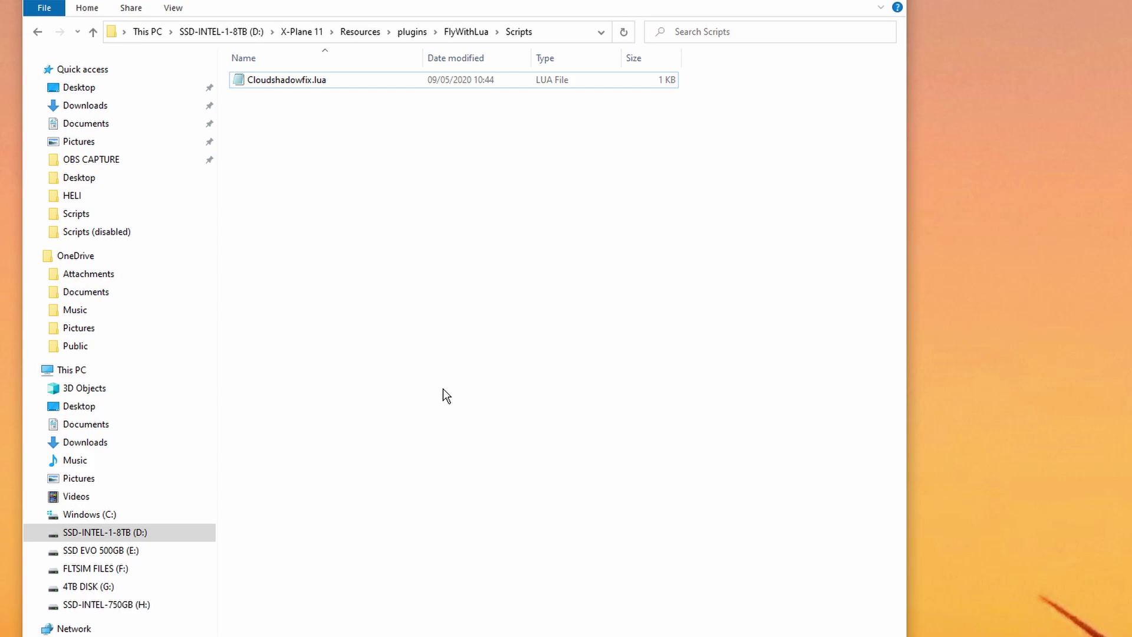
pyautogui.click(37, 30)
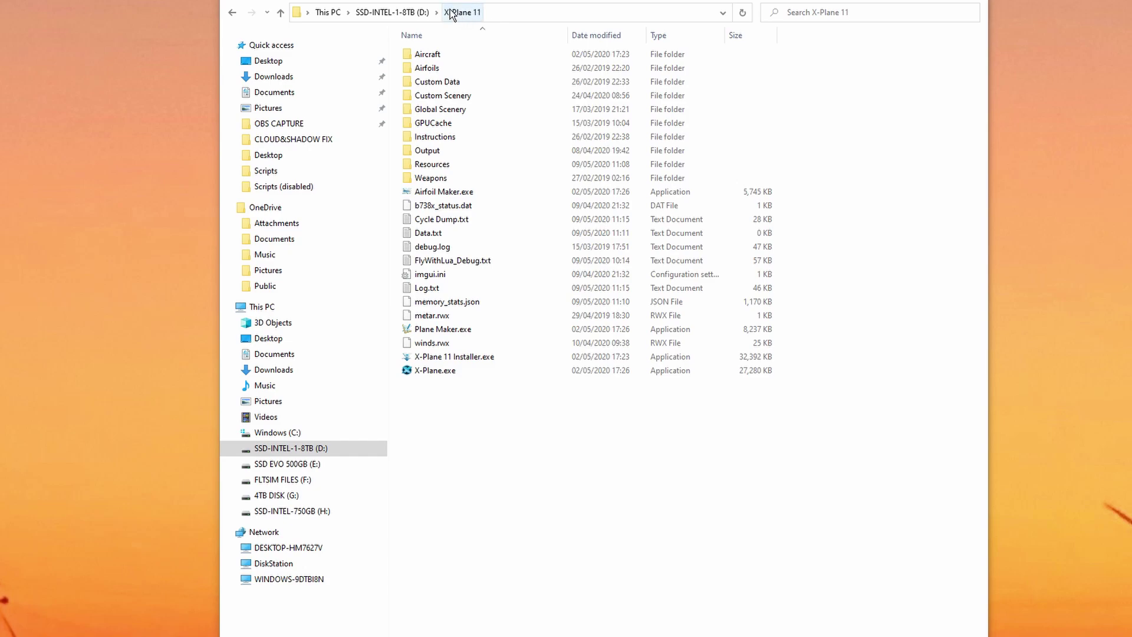
# In Resources, duplicate settings.txt as 'settings - Copy.txt' for a backup.
pyautogui.doubleClick(433, 165)
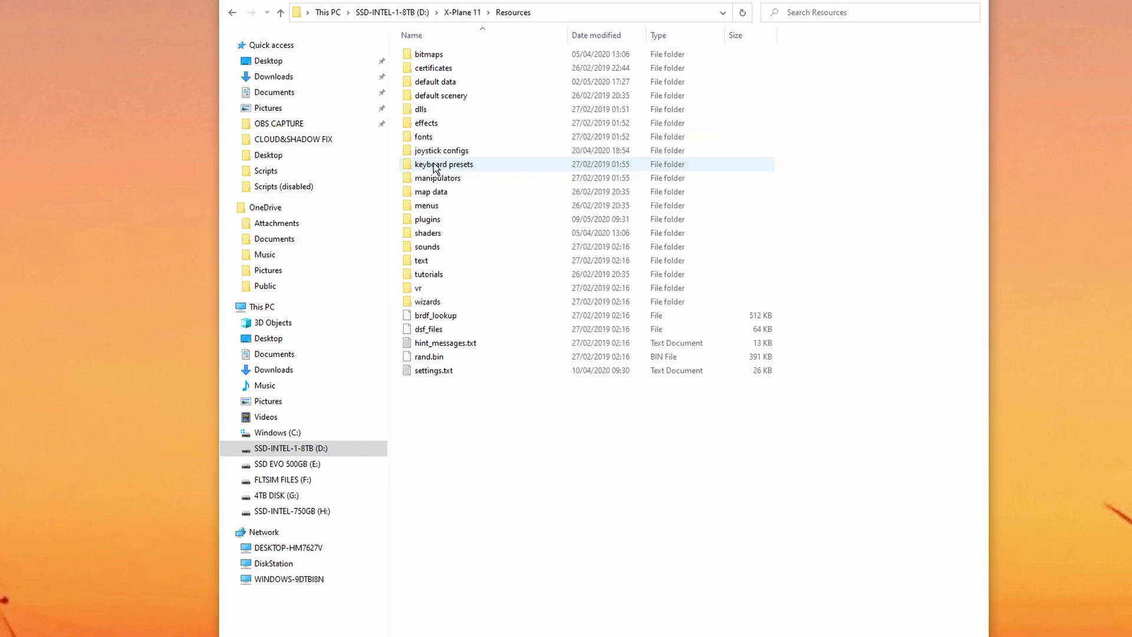
pyautogui.rightClick(433, 371)
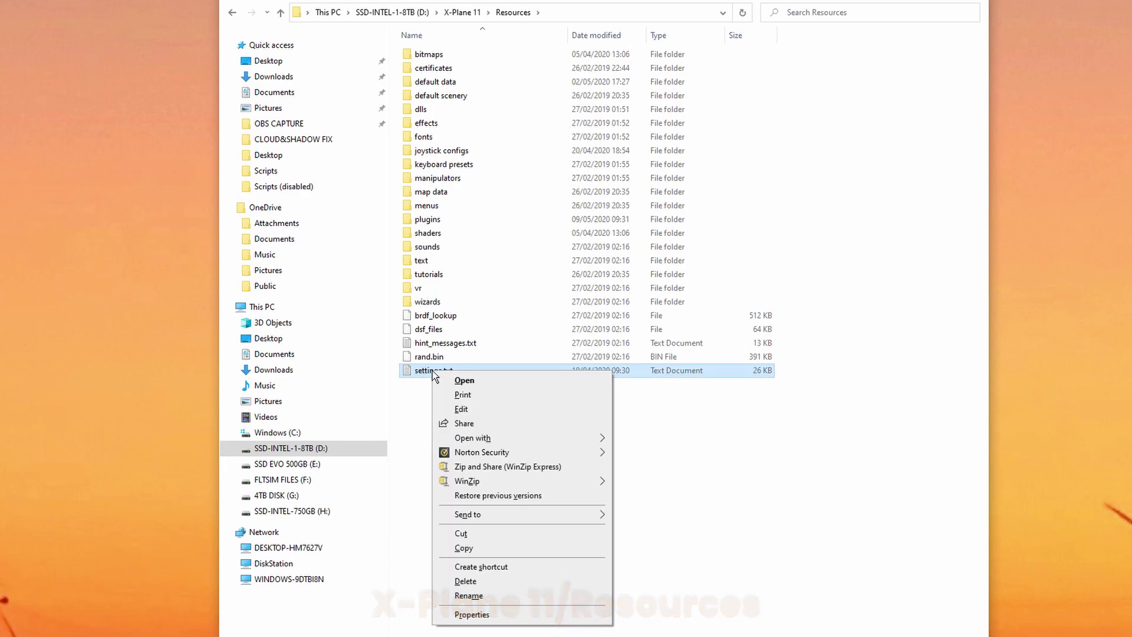
pyautogui.click(464, 548)
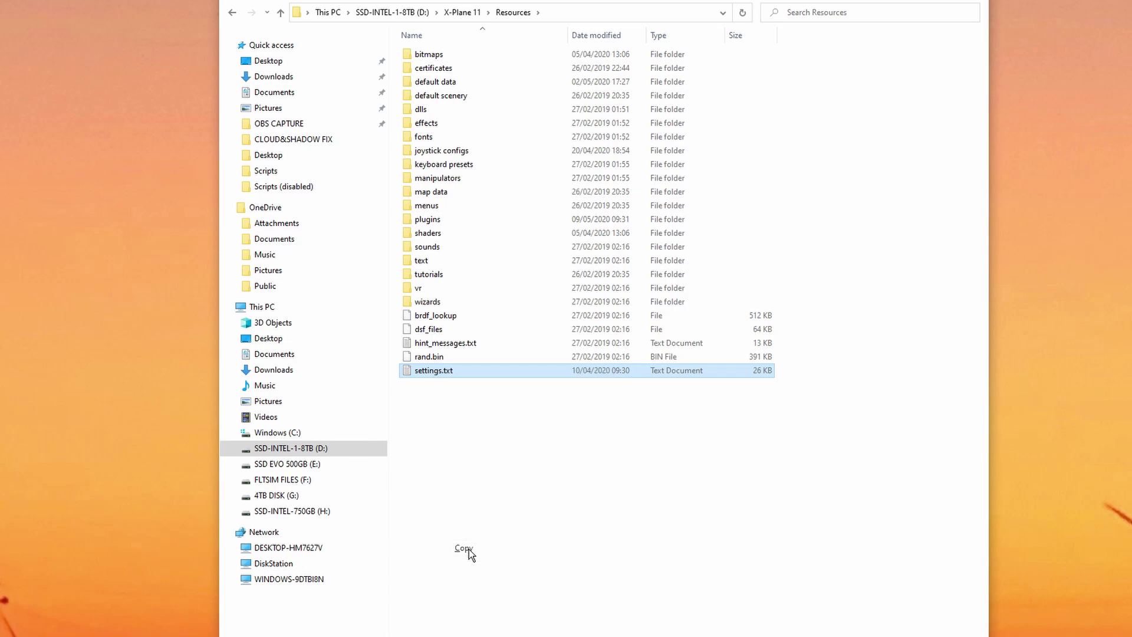
pyautogui.rightClick(541, 472)
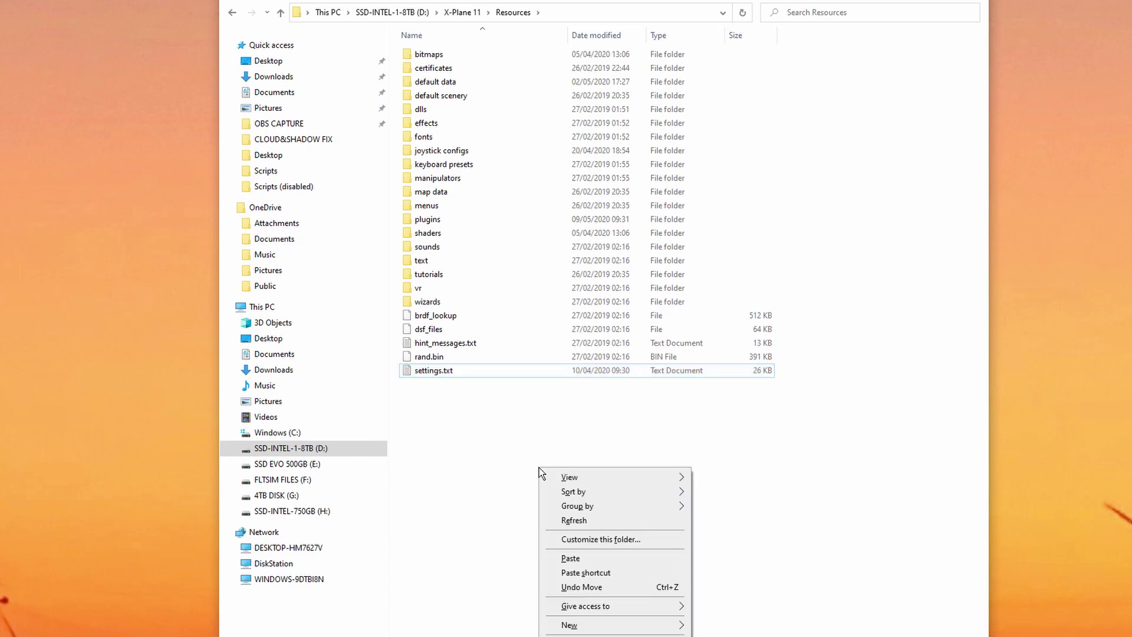
pyautogui.click(570, 558)
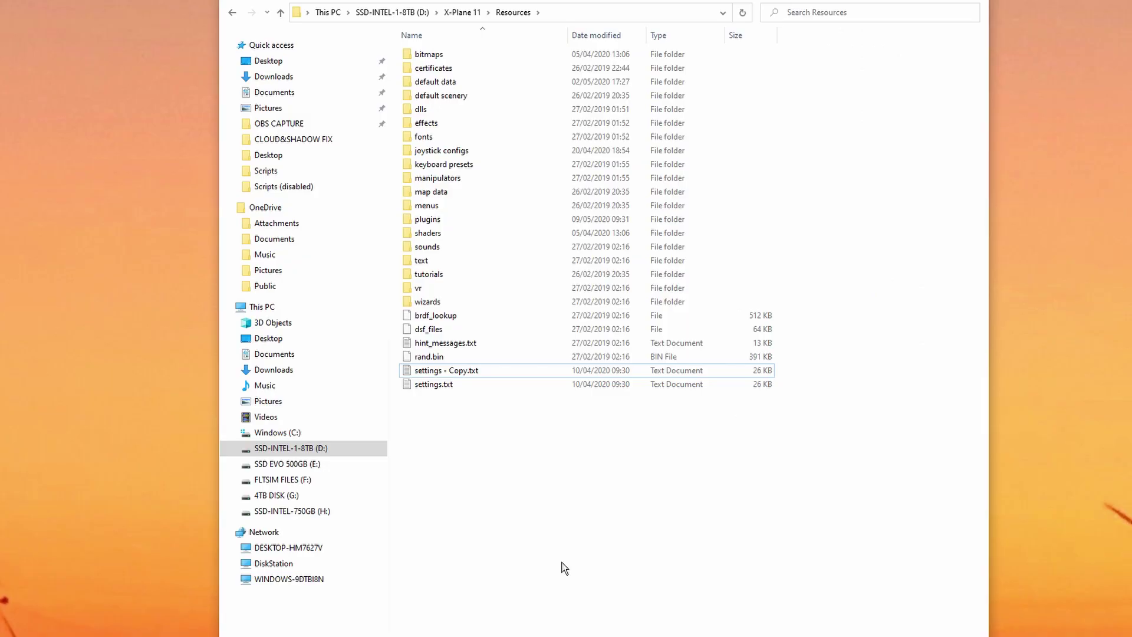
# Open settings.txt in a maximized Notepad and scroll down to the 3-d shadows block.
pyautogui.doubleClick(428, 384)
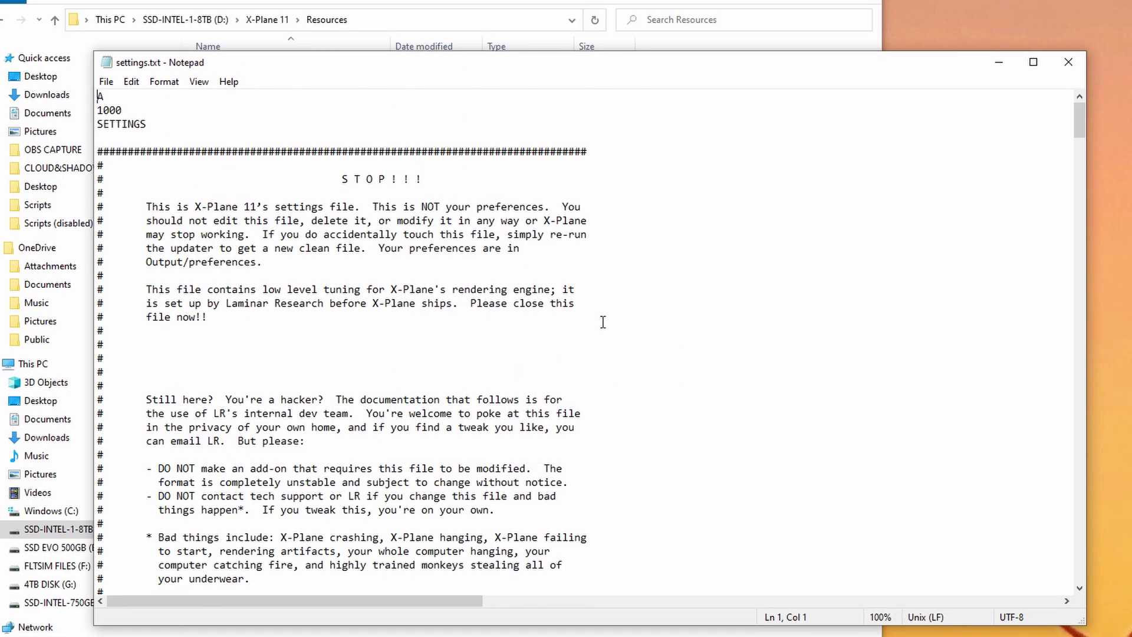
pyautogui.click(1033, 62)
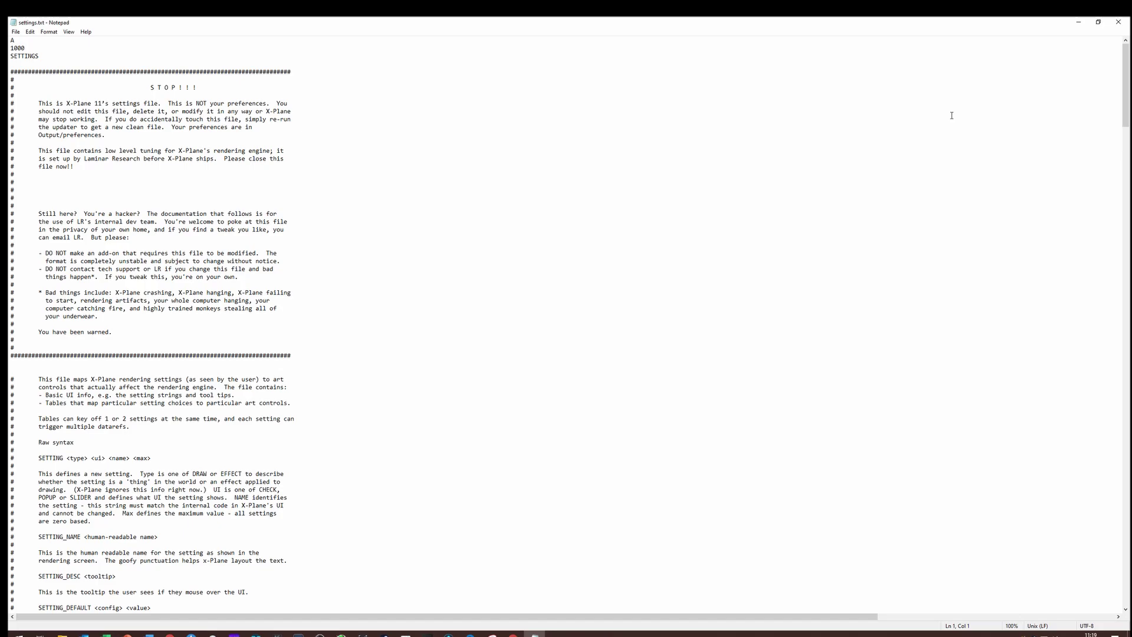
pyautogui.moveTo(1124, 89); pyautogui.dragTo(1128, 429)
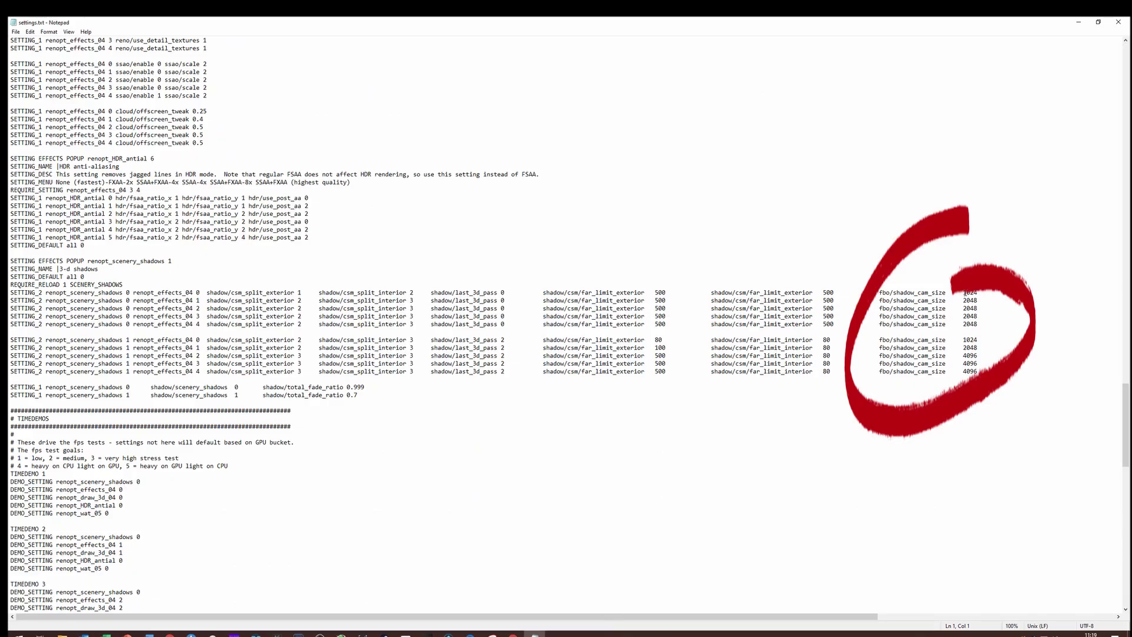
# Change the first shadow_cam_size value from 1024 to 8192 and copy it.
pyautogui.doubleClick(965, 293)
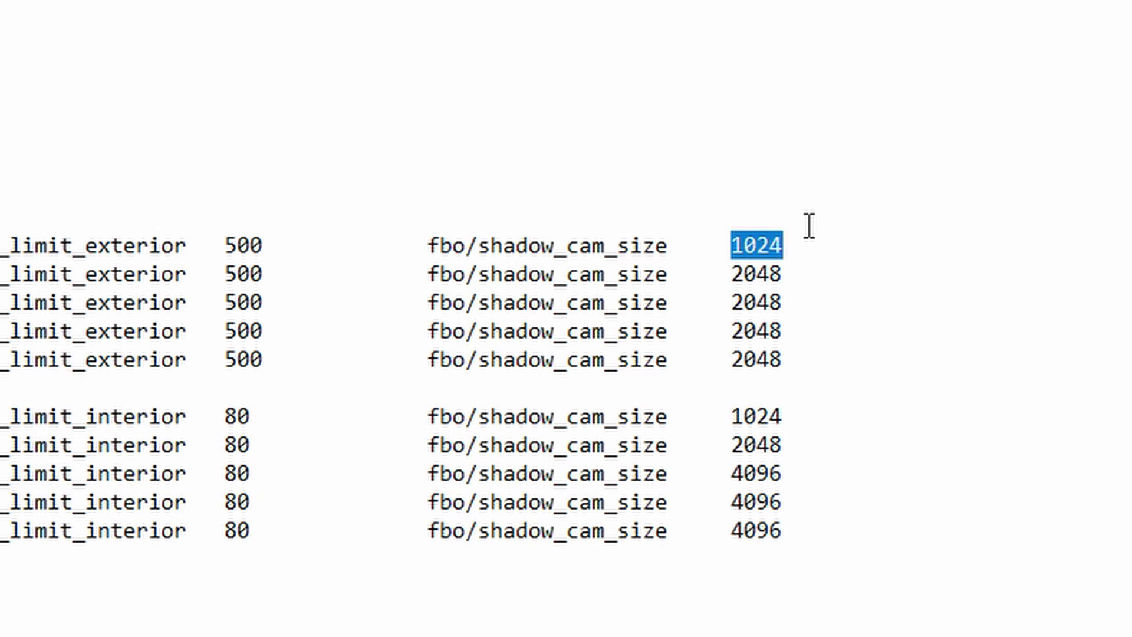
pyautogui.write('8192')
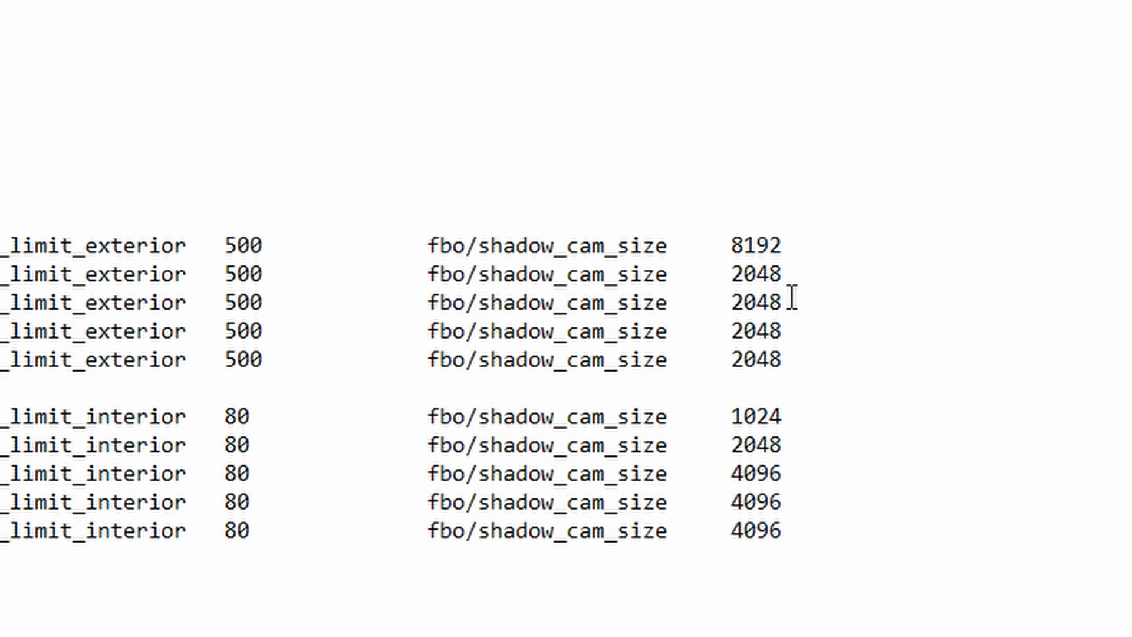
pyautogui.click(836, 503)
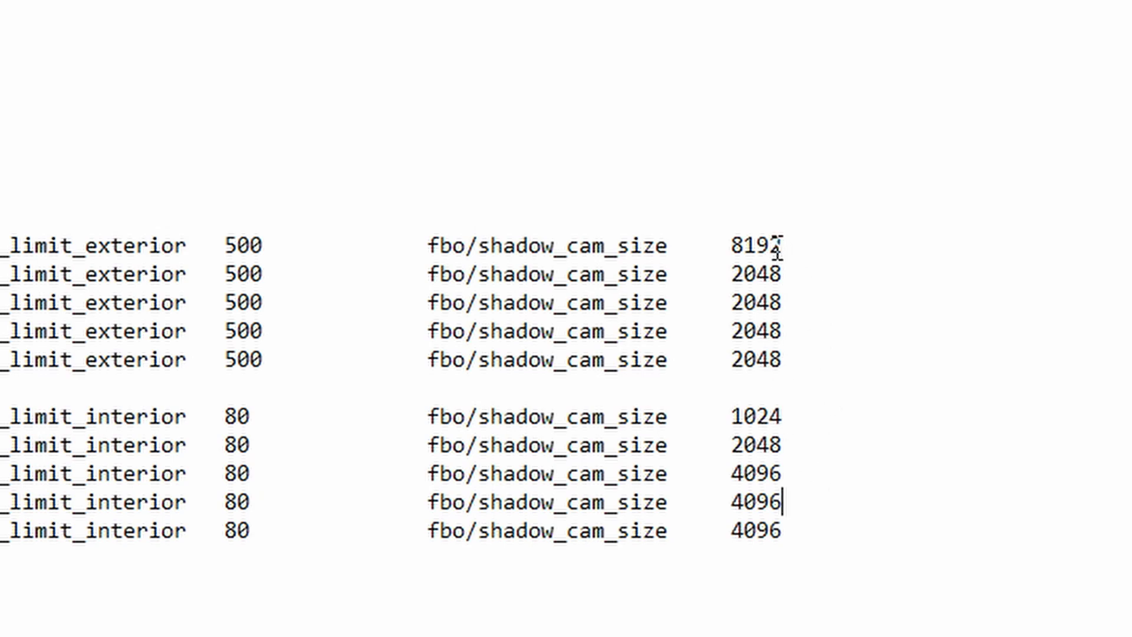
pyautogui.click(730, 245)
pyautogui.hotkey('shift', 'Home')
pyautogui.doubleClick(798, 242)
pyautogui.rightClick(779, 244)
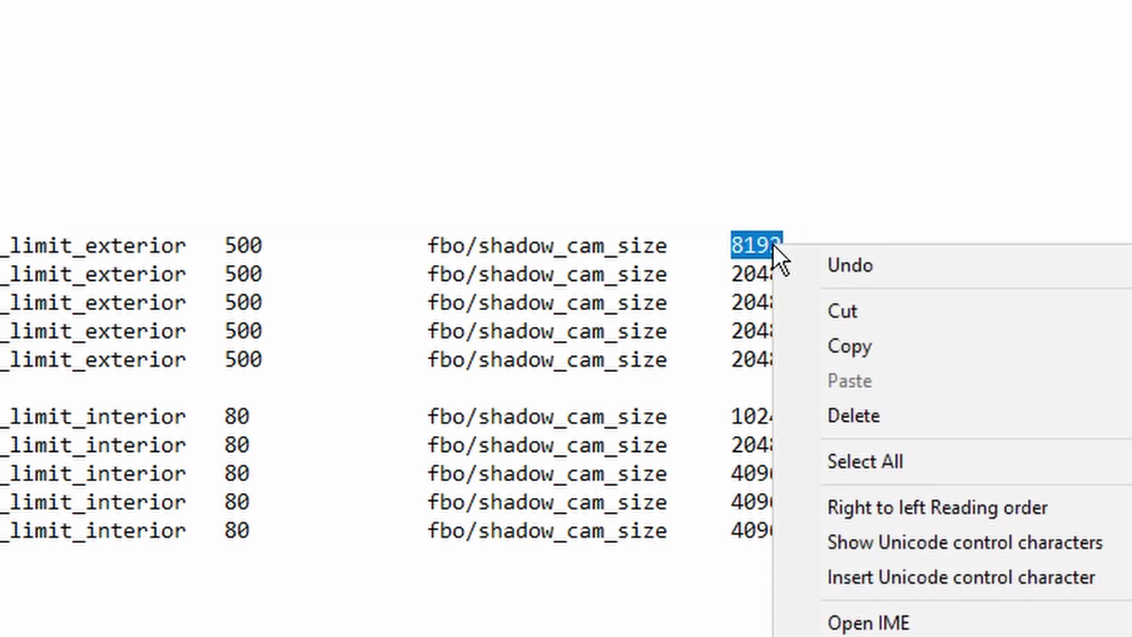
pyautogui.click(841, 346)
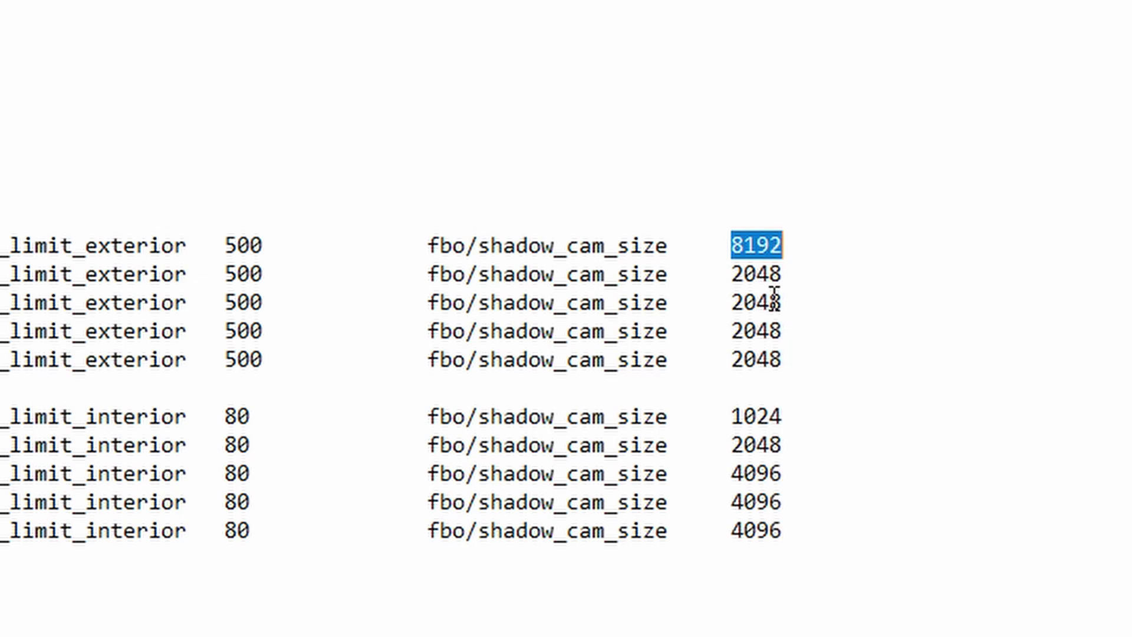
# Paste 8192 over the second and third shadow_cam_size values.
pyautogui.doubleClick(737, 273)
pyautogui.rightClick(759, 274)
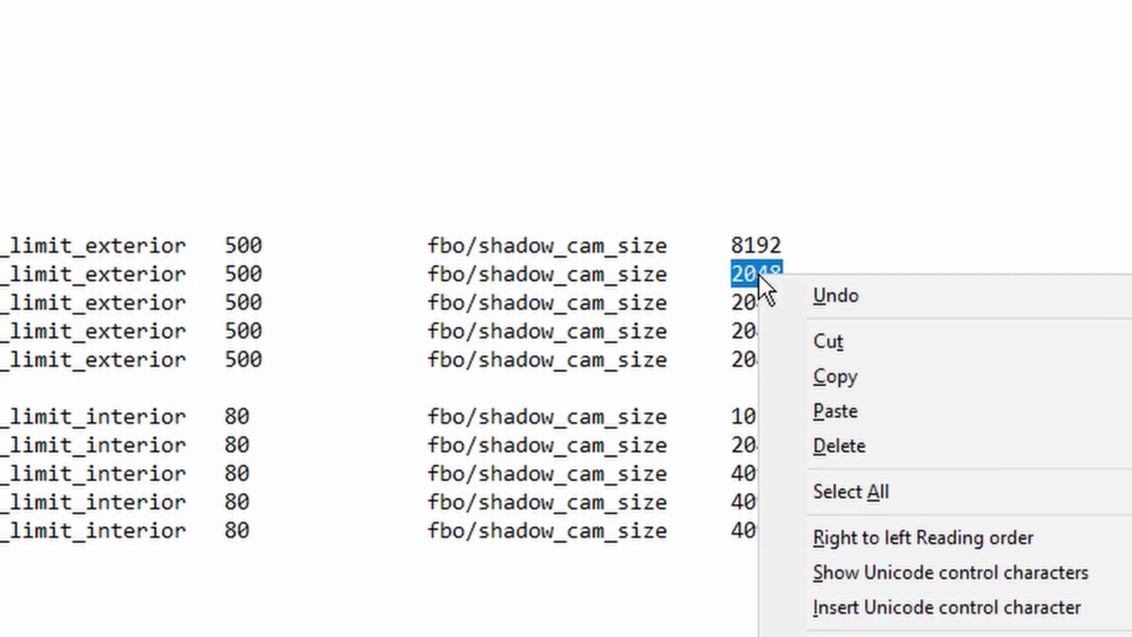
pyautogui.click(827, 405)
pyautogui.doubleClick(741, 303)
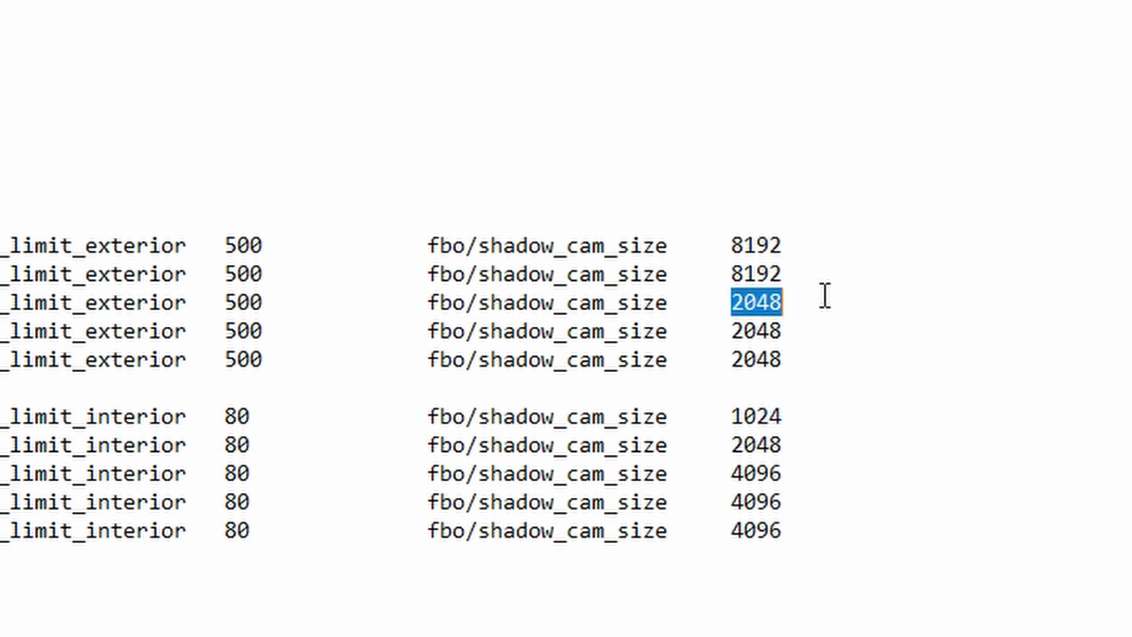
pyautogui.rightClick(786, 303)
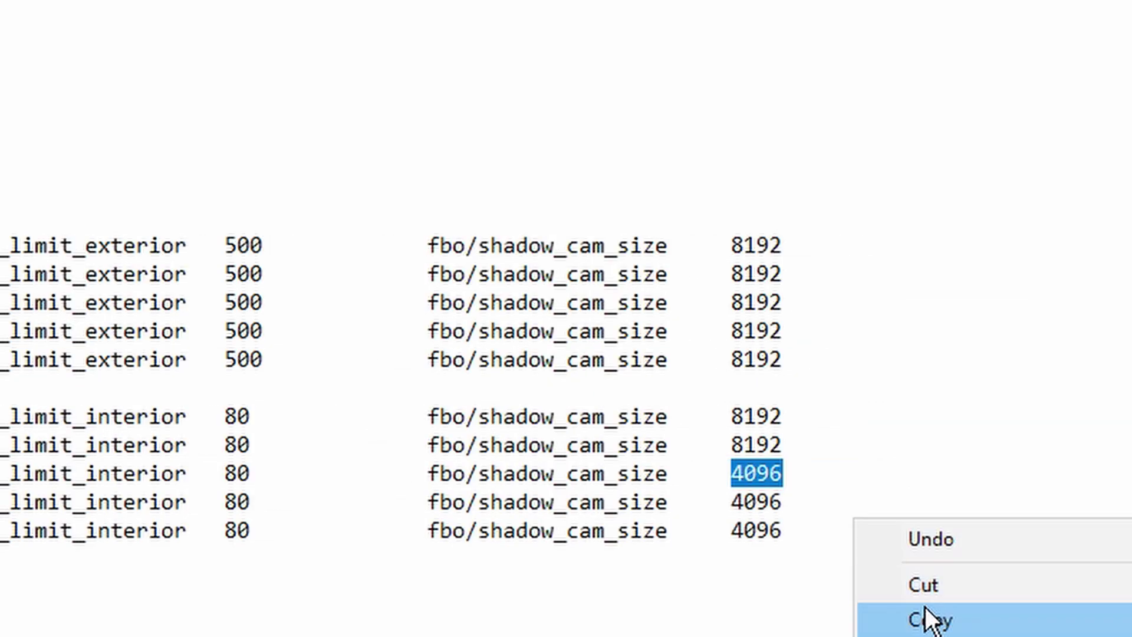
pyautogui.click(931, 635)
# Replace the last two 4096 shadow_cam_size values with 8192 and save settings.txt.
pyautogui.doubleClick(737, 502)
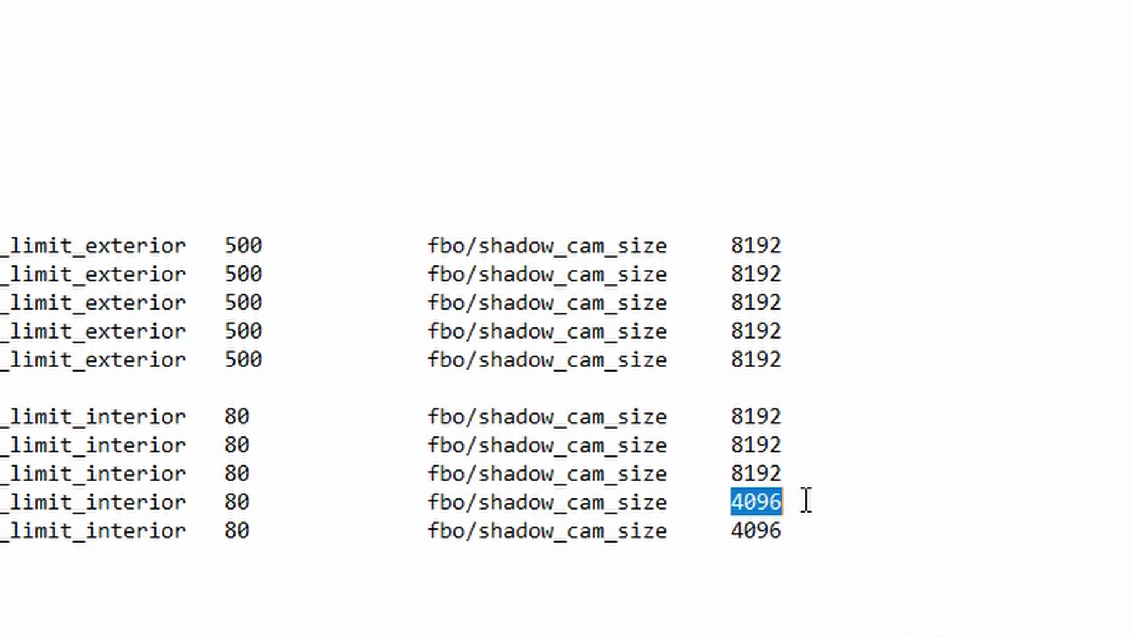
pyautogui.rightClick(811, 514)
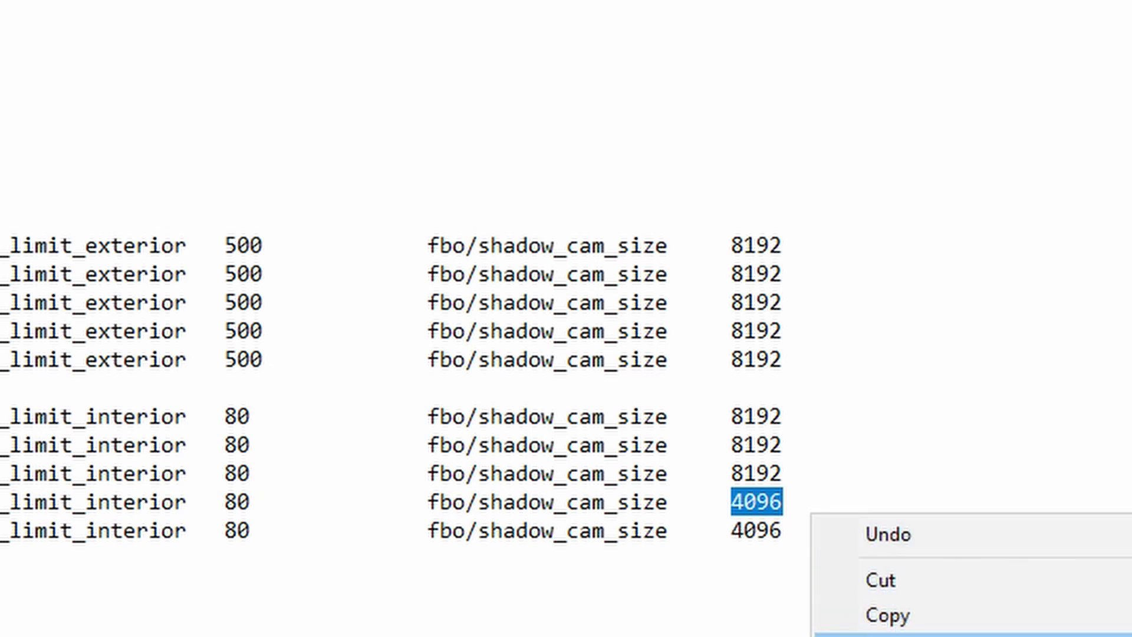
pyautogui.click(908, 635)
pyautogui.moveTo(731, 530); pyautogui.dragTo(824, 540)
pyautogui.rightClick(880, 591)
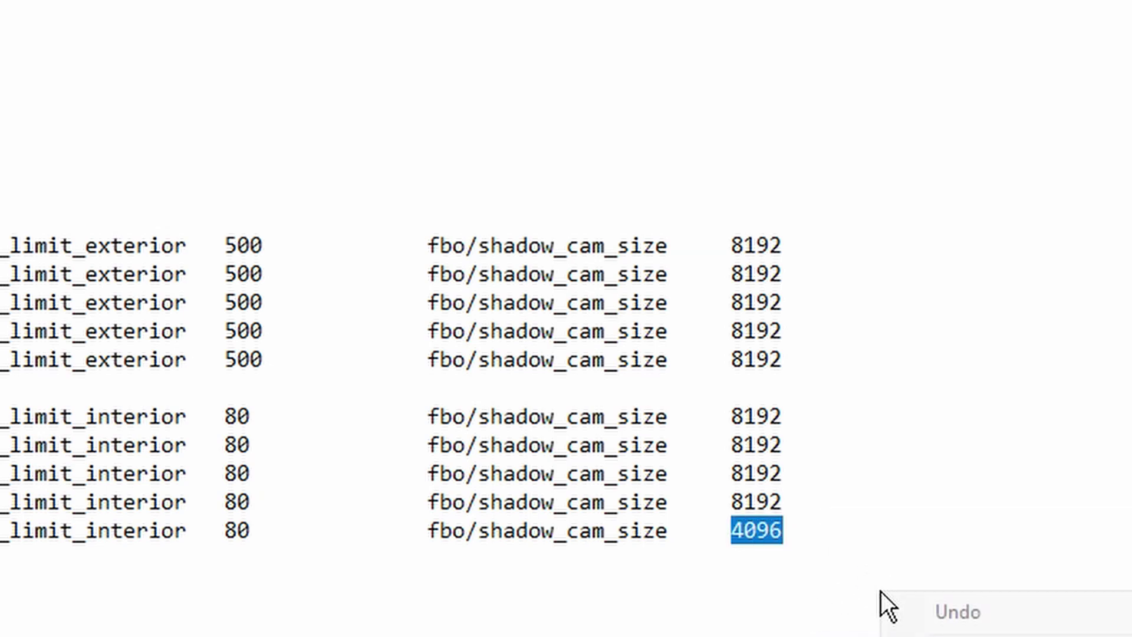
pyautogui.click(908, 635)
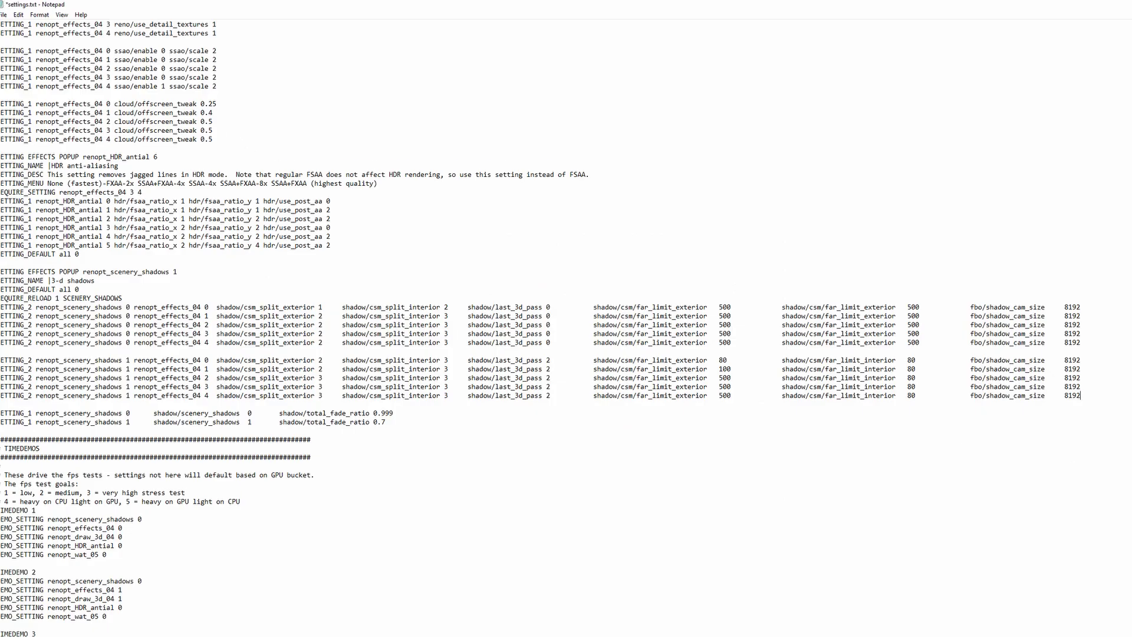
pyautogui.click(3, 14)
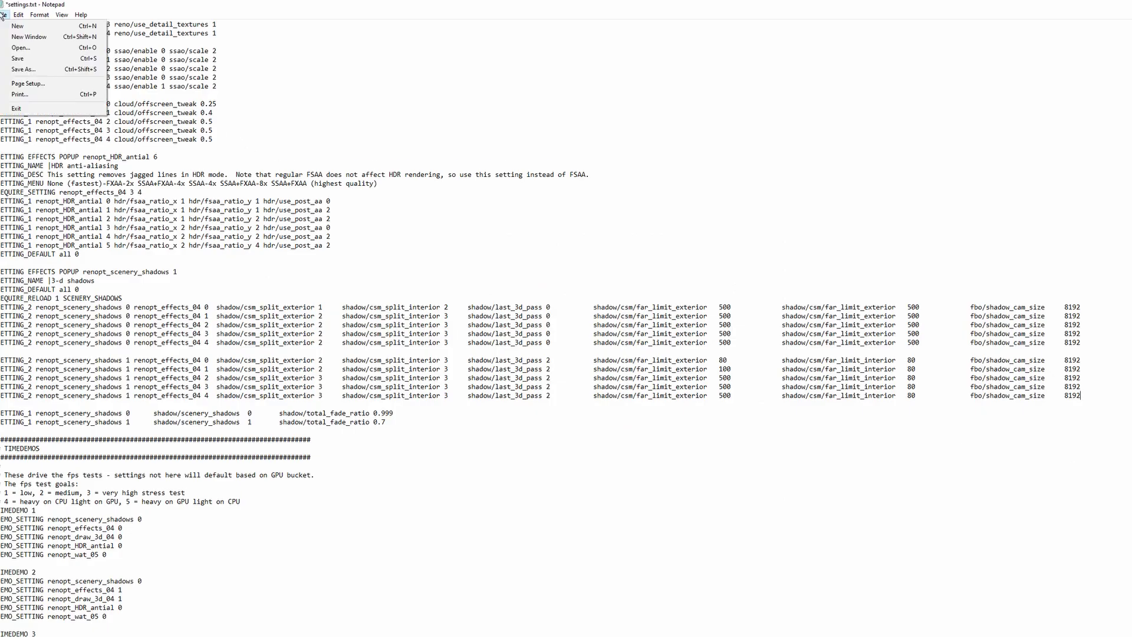
pyautogui.click(20, 61)
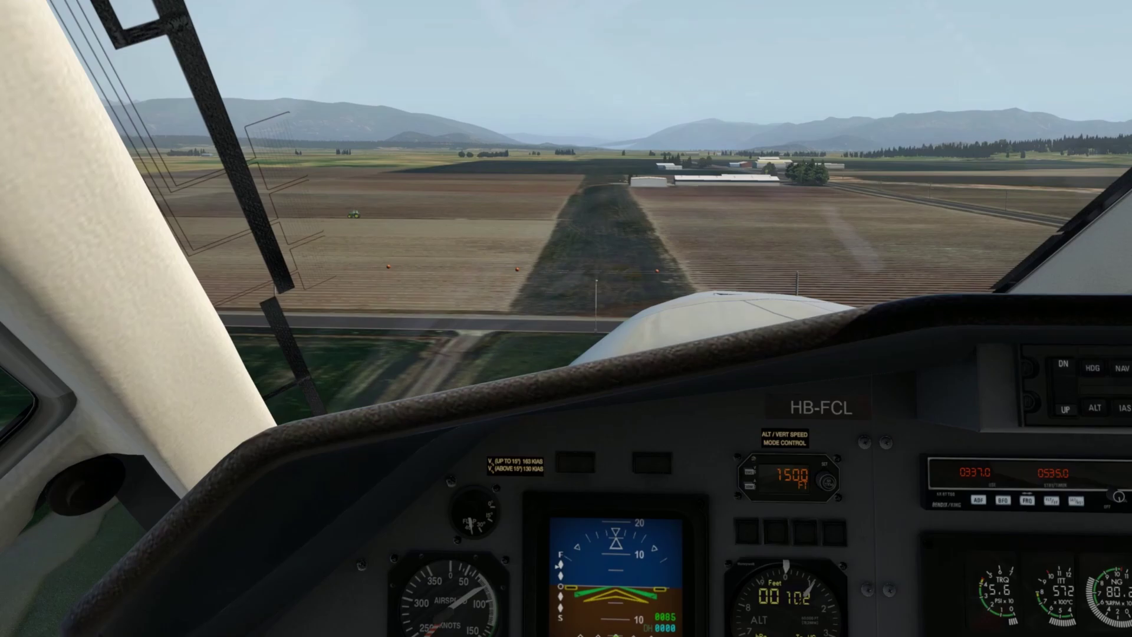
# Switch between the external chase view and the cockpit view, ending outside to watch HB-FCL land.
pyautogui.hotkey('shift', '8')
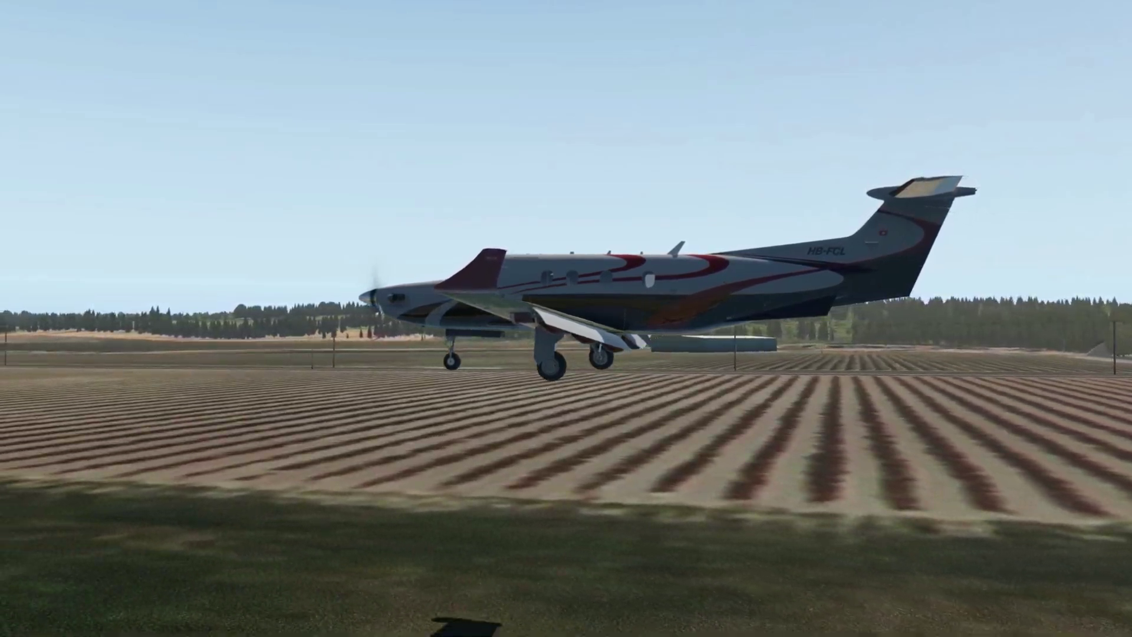
pyautogui.hotkey('shift', '9')
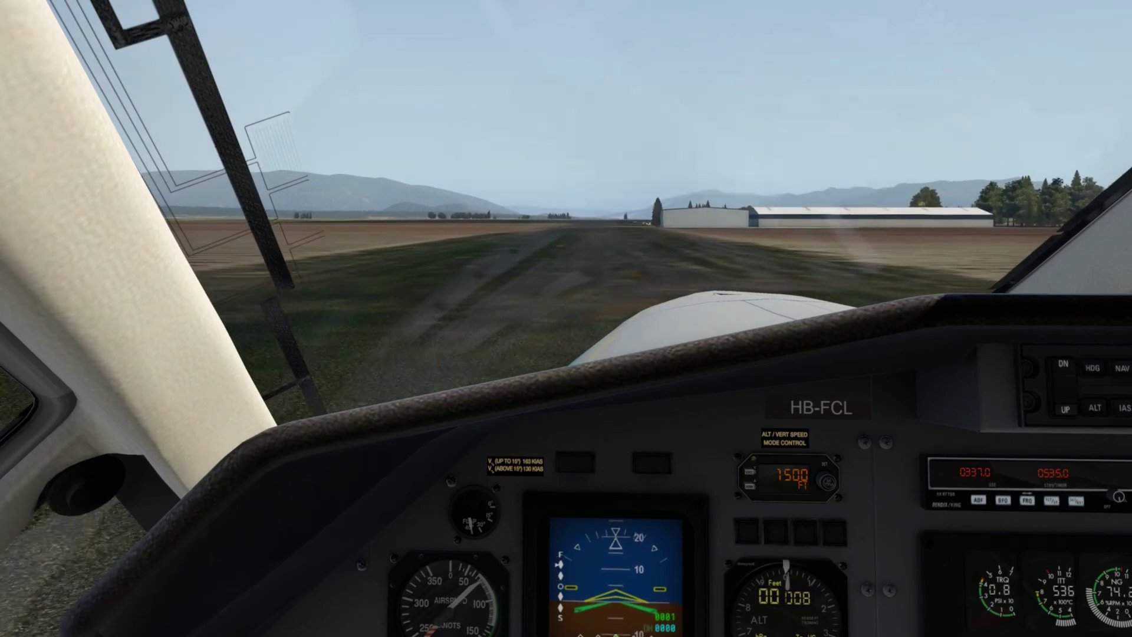
pyautogui.hotkey('shift', '8')
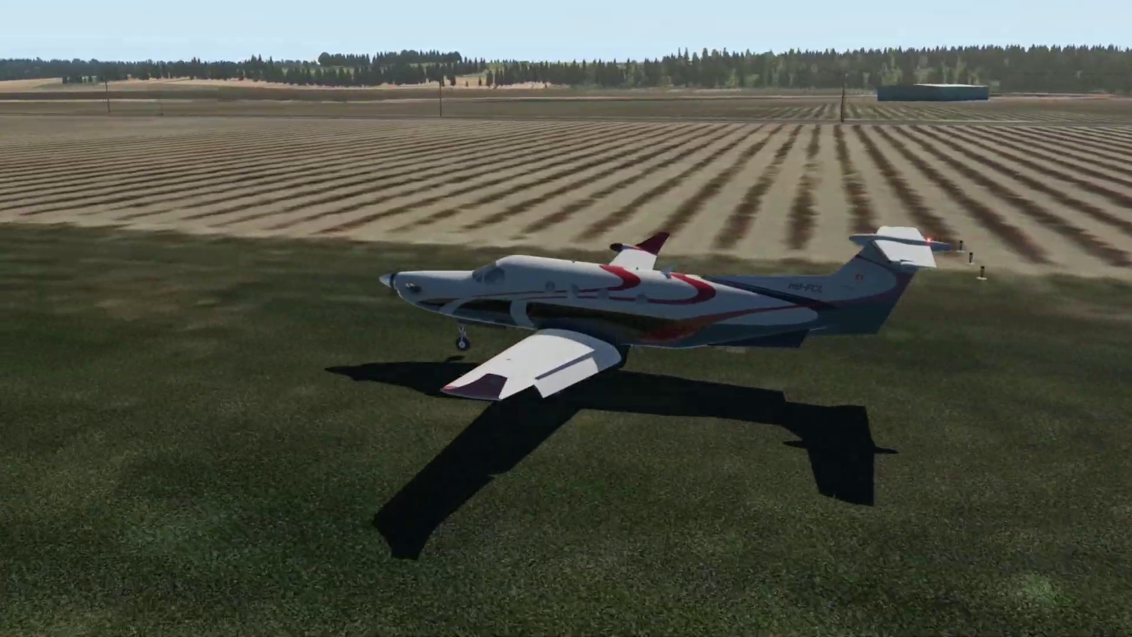